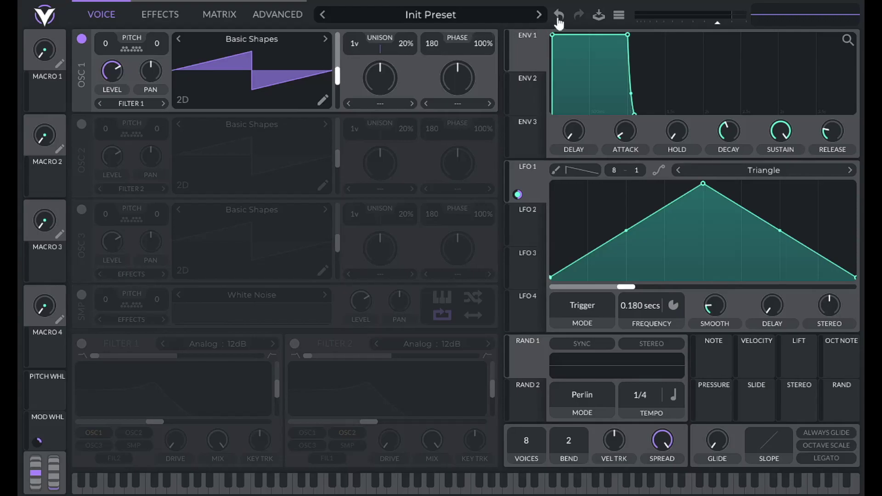
- Get oscillators 1 and 2 both switched on after trying each on and off
click(618, 16)
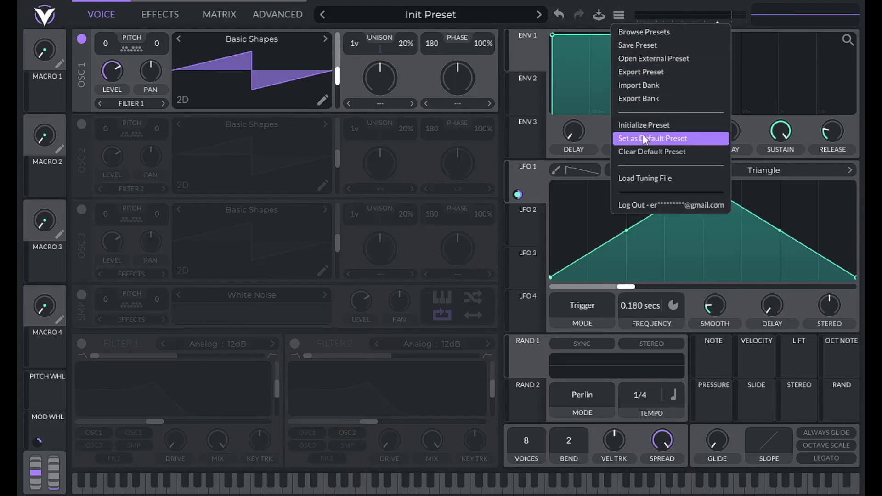
click(619, 16)
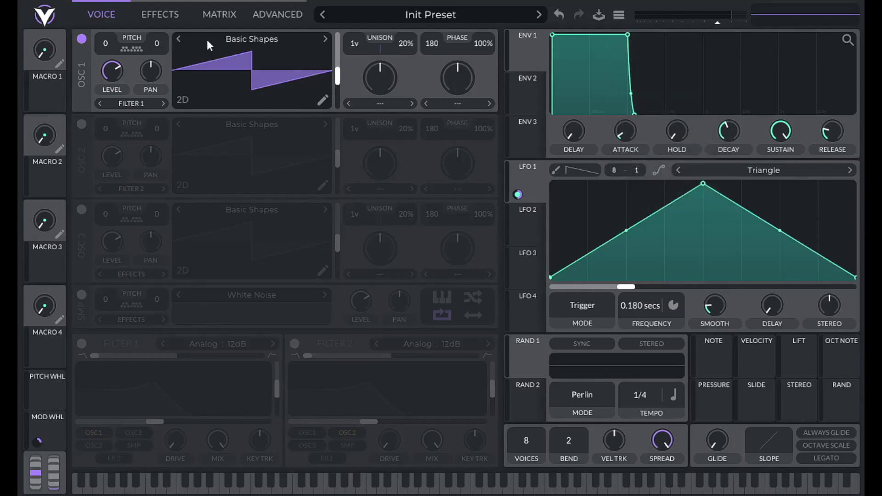
click(81, 39)
click(81, 124)
click(81, 39)
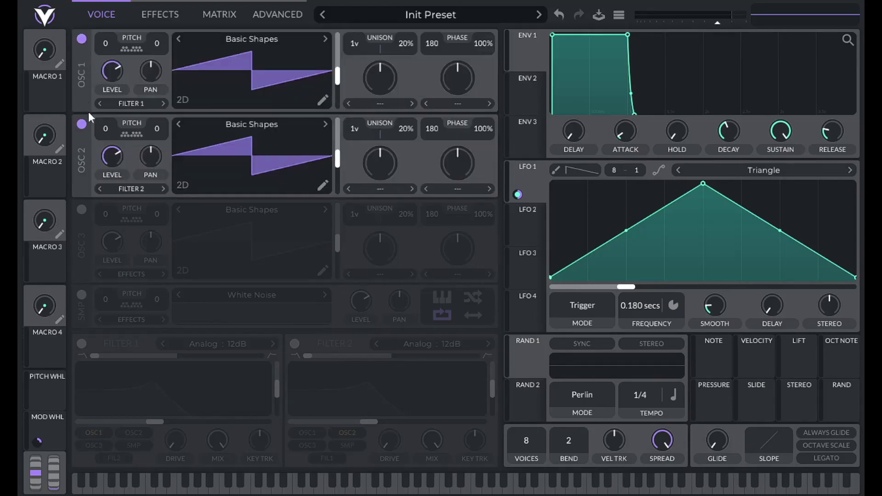
click(81, 125)
click(82, 41)
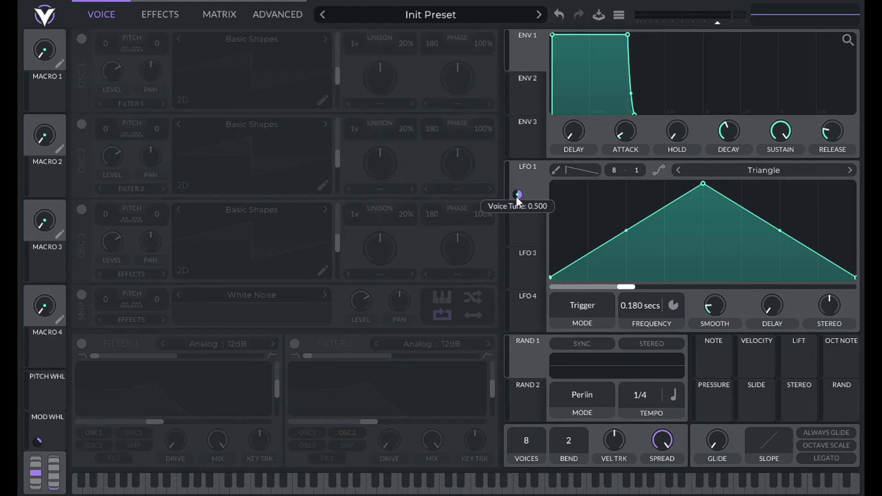
mouse_move(41, 445)
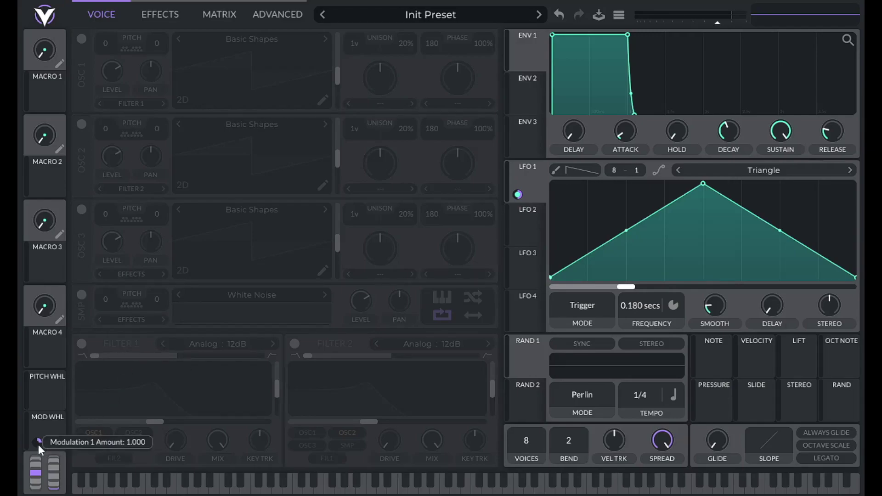
click(82, 41)
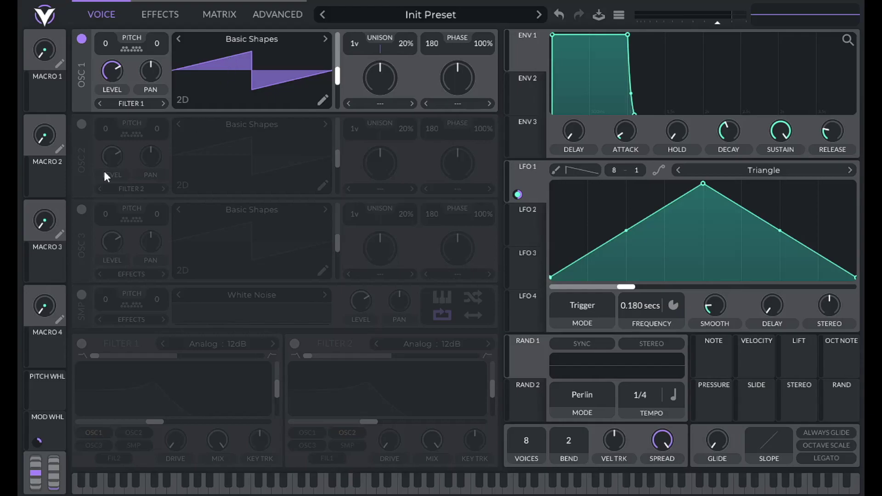
click(81, 124)
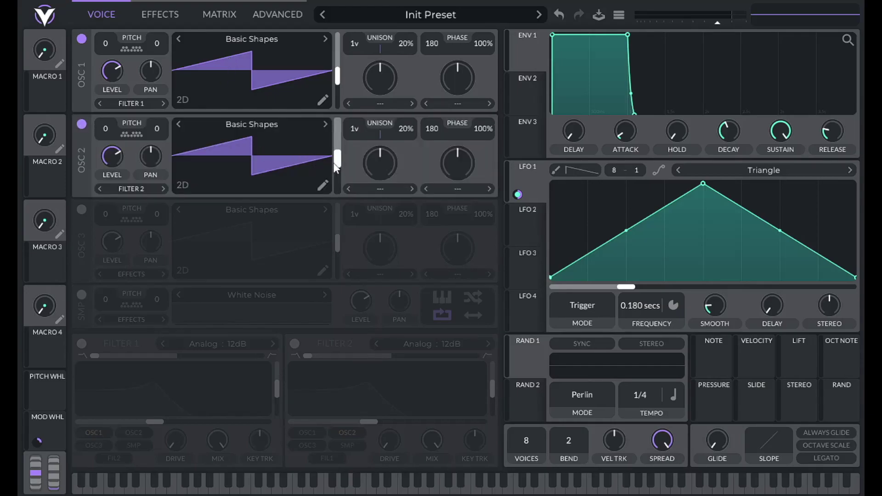
- Morph oscillator 2 into a square wave and transpose both oscillators down to -24
mouse_move(337, 158)
mouse_down()
mouse_move(334, 184)
mouse_move(334, 146)
mouse_up()
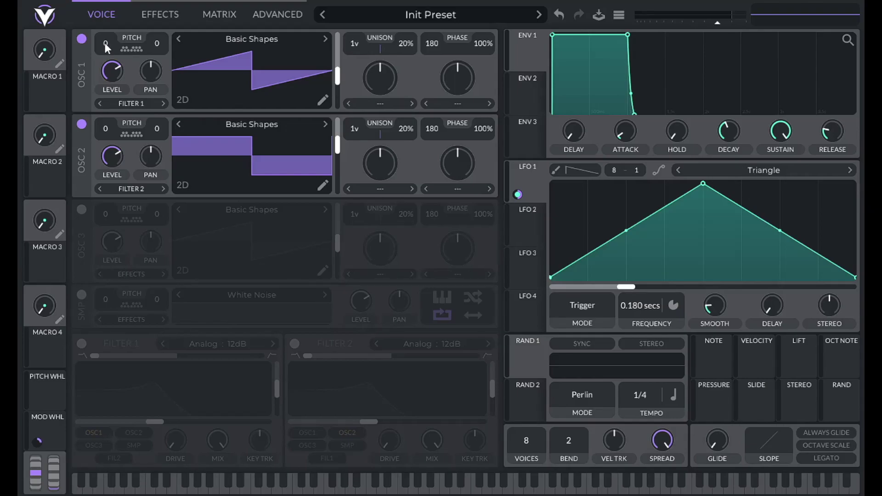
drag(107, 50, 104, 109)
drag(105, 139, 105, 135)
- Set the phase of both oscillators to 25%
right_click(486, 51)
click(489, 69)
text(25)
key(Return)
right_click(483, 129)
click(500, 159)
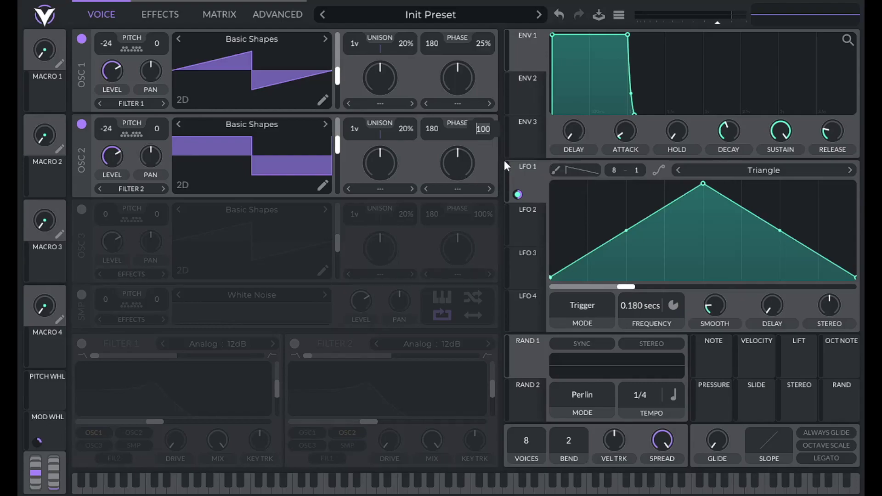
text(25)
key(Return)
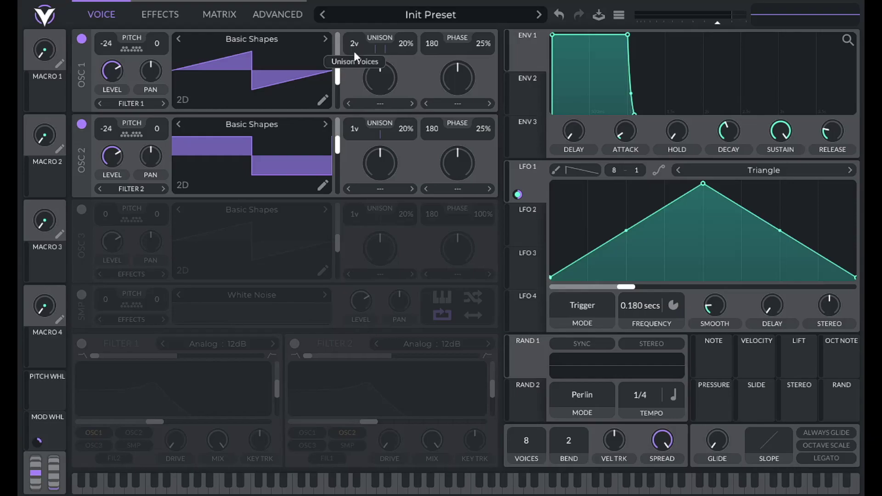
- Reduce the unison detune to a small amount and limit the patch to a single voice
scroll(354, 50, up, 1)
scroll(357, 126, up, 1)
drag(405, 51, 403, 186)
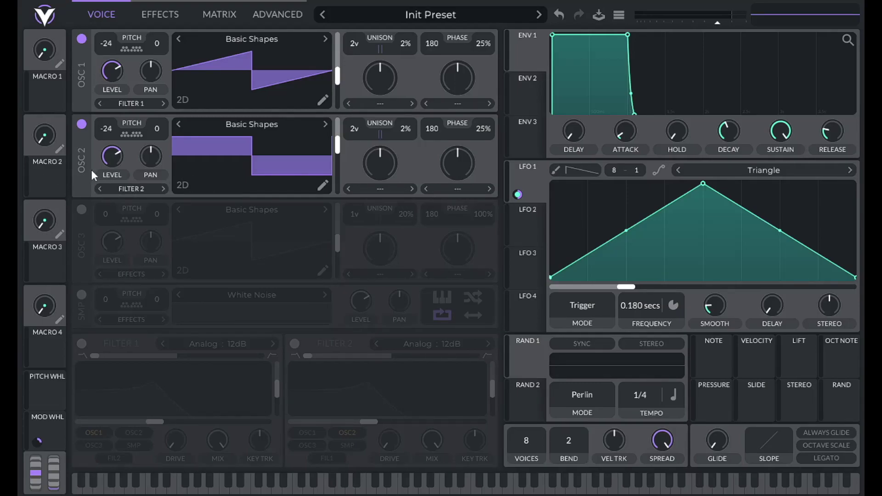
key(s)
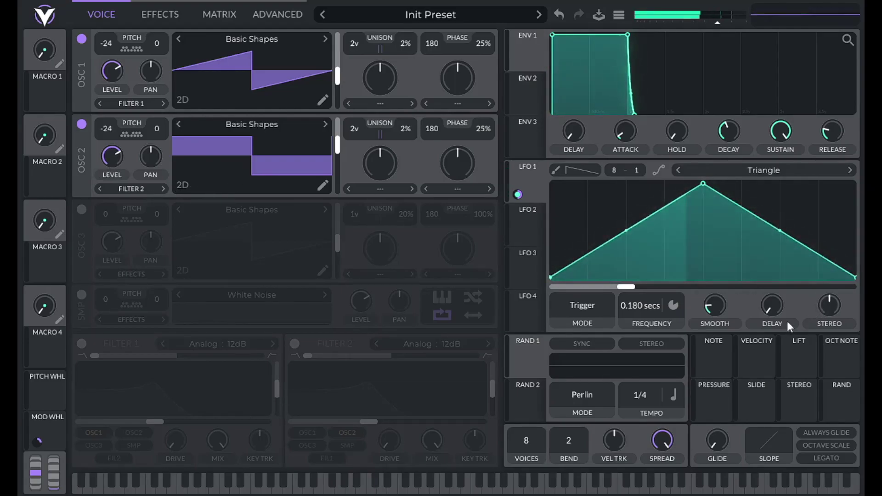
drag(517, 435, 518, 462)
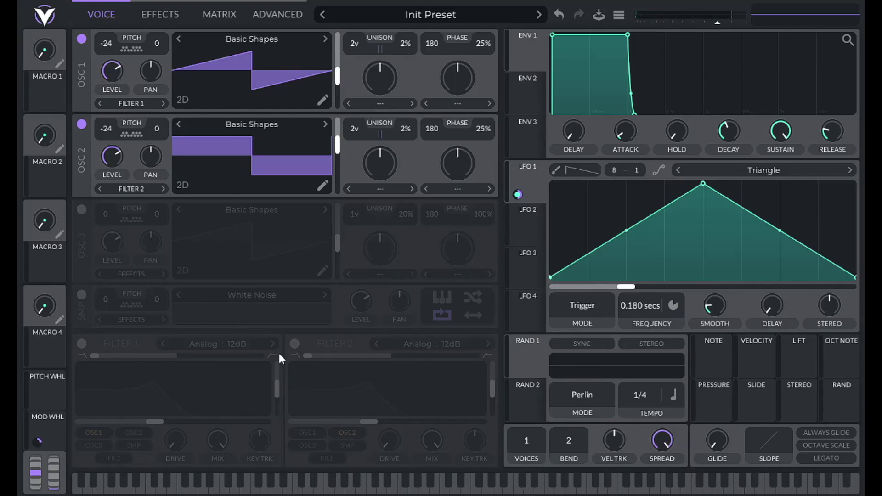
- Enable filter 1 with the Dirty model and resonance 40
click(80, 347)
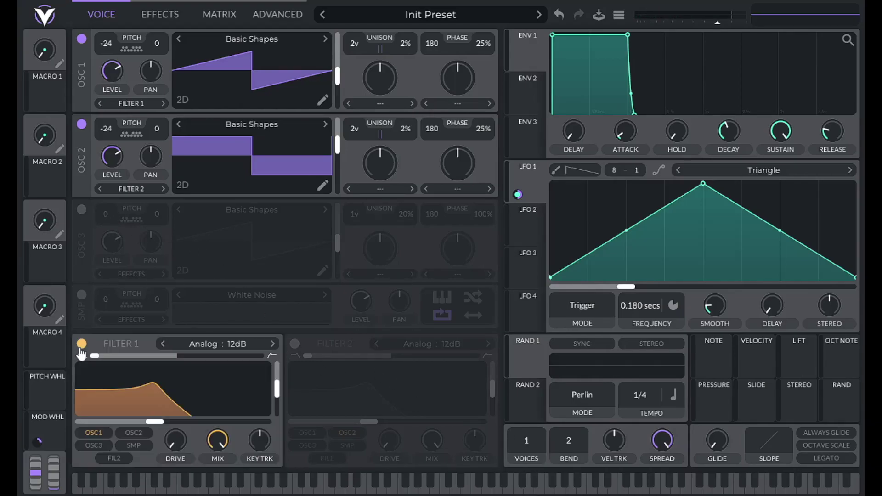
click(198, 343)
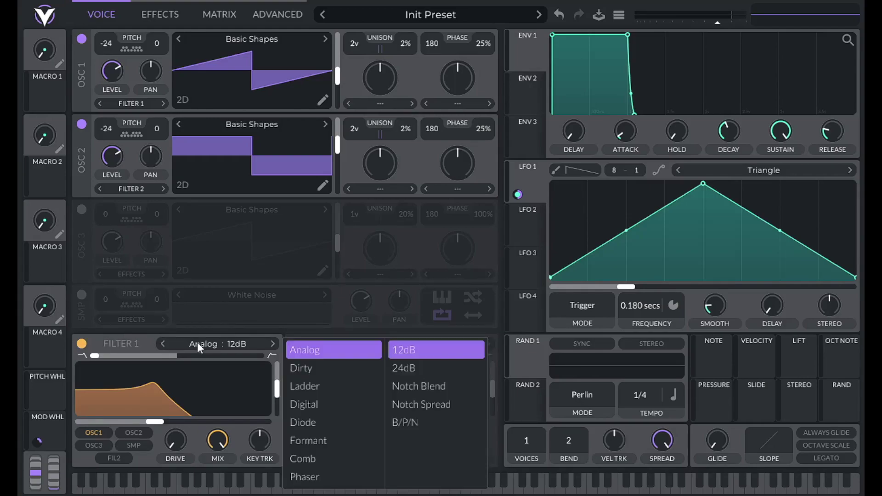
click(303, 369)
right_click(275, 389)
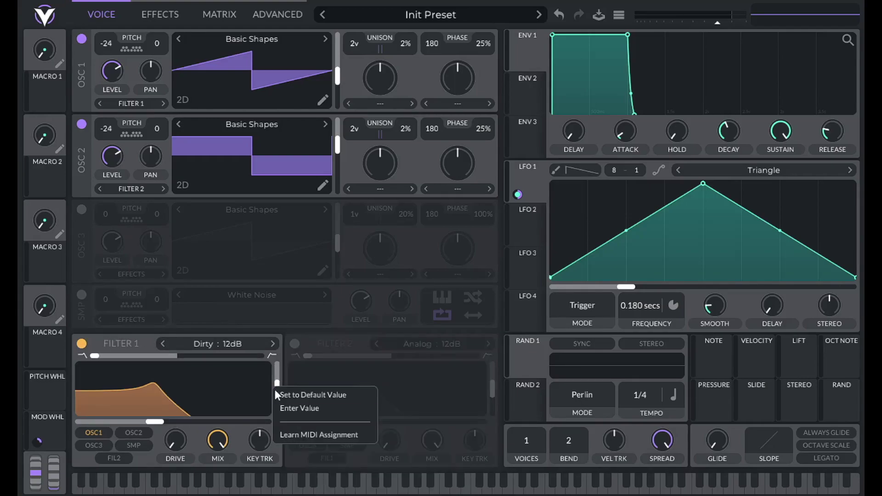
click(278, 409)
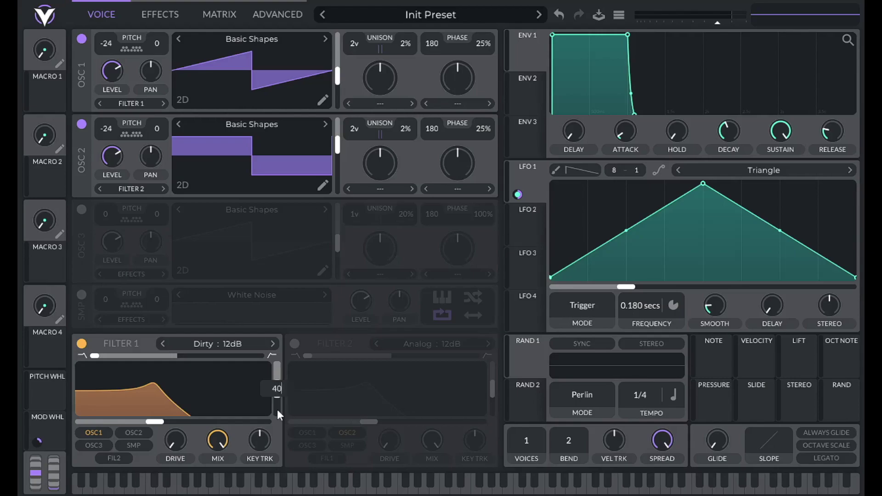
text(40)
key(Return)
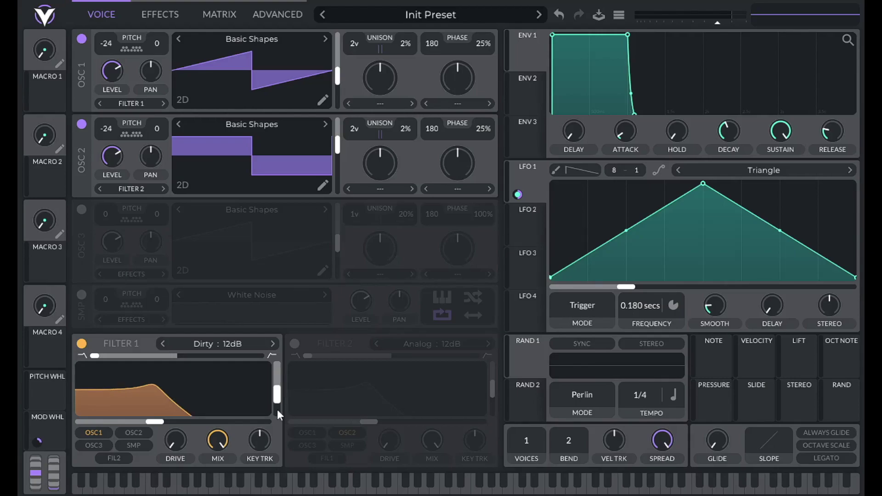
- Lower filter 1's cutoff to 35 and route oscillator 2 through it too
right_click(152, 421)
click(152, 446)
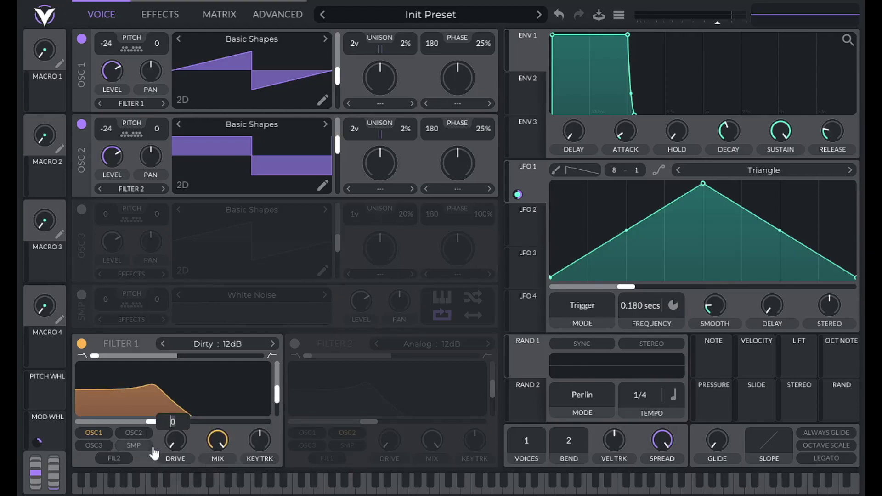
text(35)
key(Return)
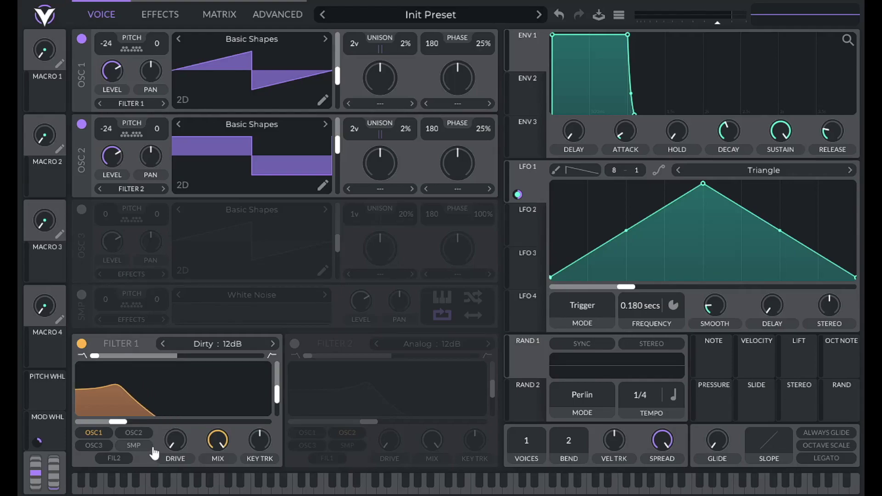
click(132, 433)
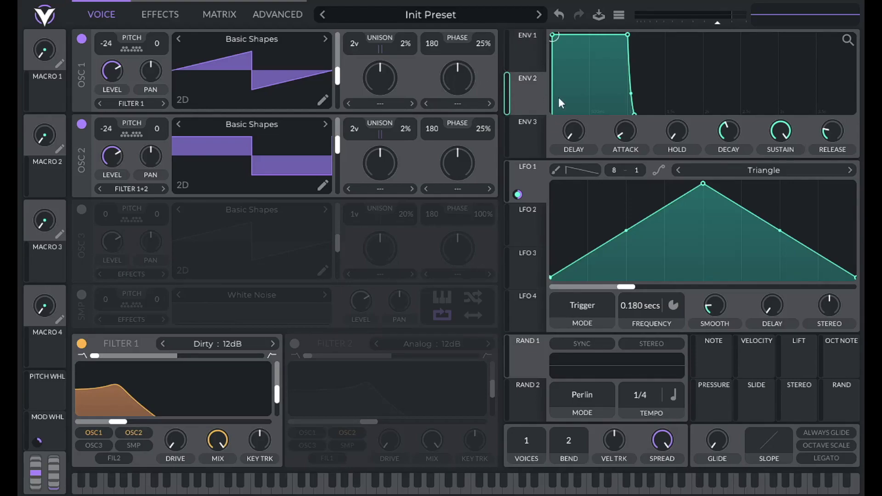
- Set the envelope to hold 0.01, decay 0.5 and sustain 0.2
right_click(671, 130)
click(681, 148)
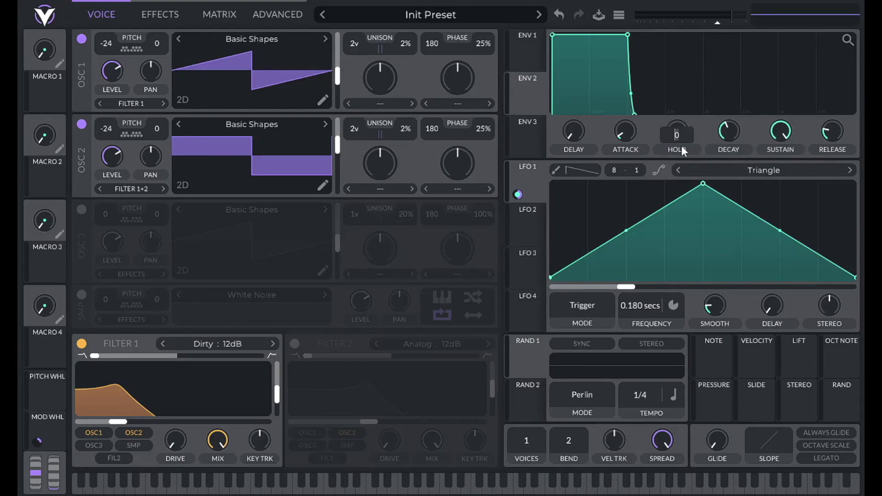
text(0.01)
key(Return)
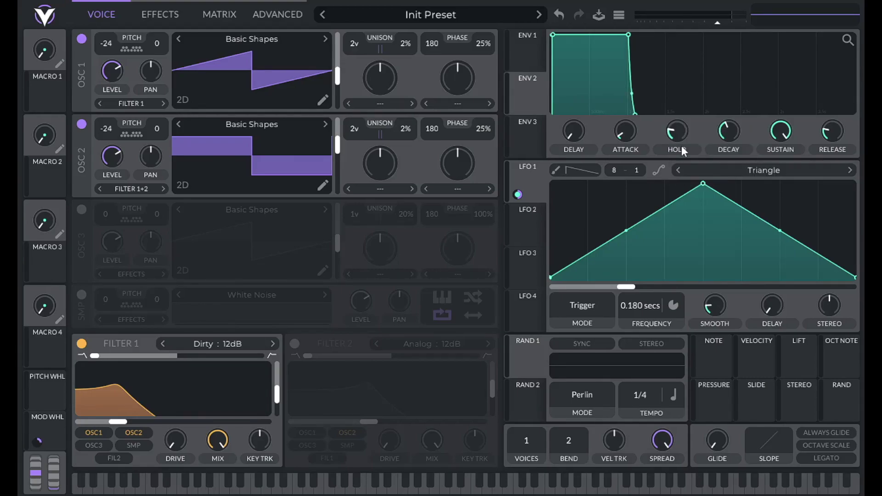
right_click(726, 128)
click(735, 149)
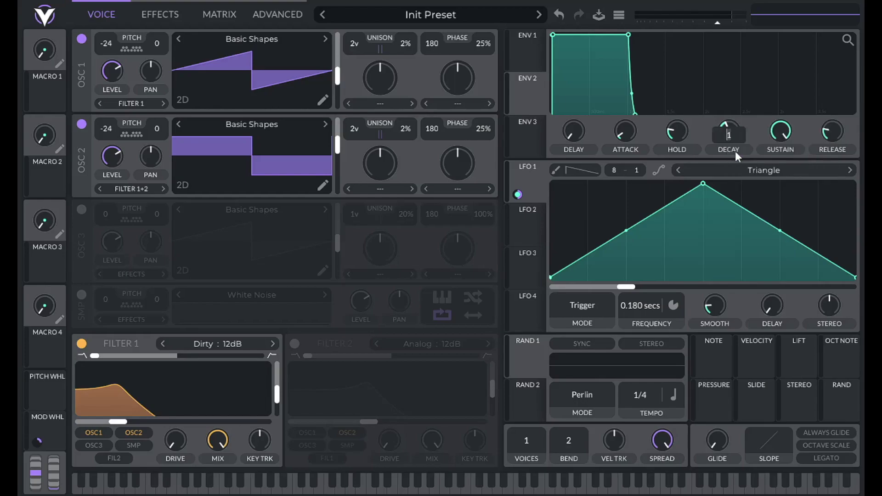
text(0.5)
key(Return)
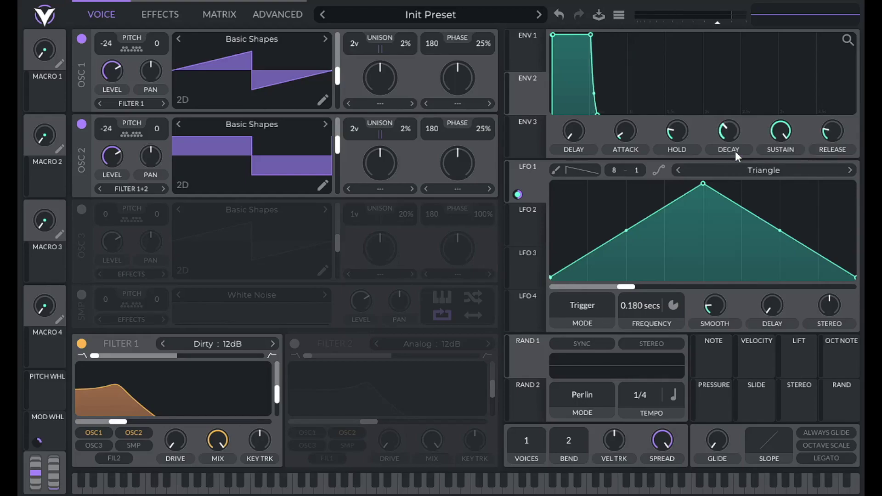
right_click(780, 129)
click(770, 153)
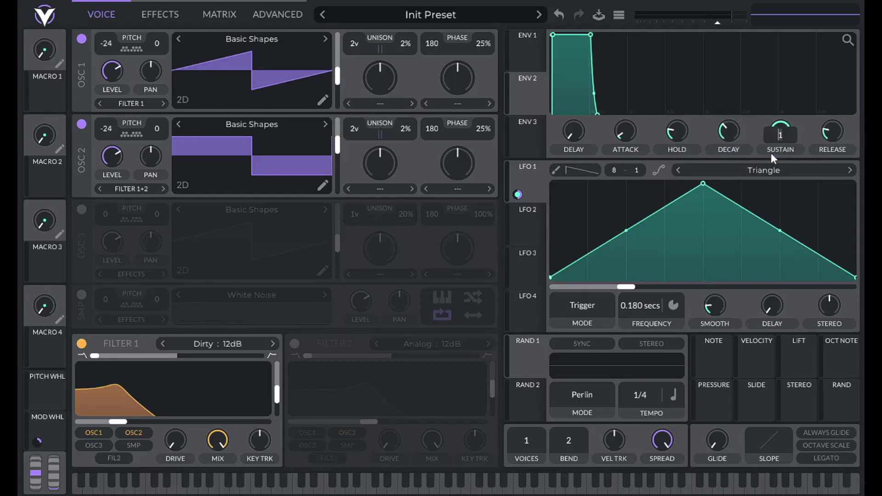
text(0.25)
key(Return)
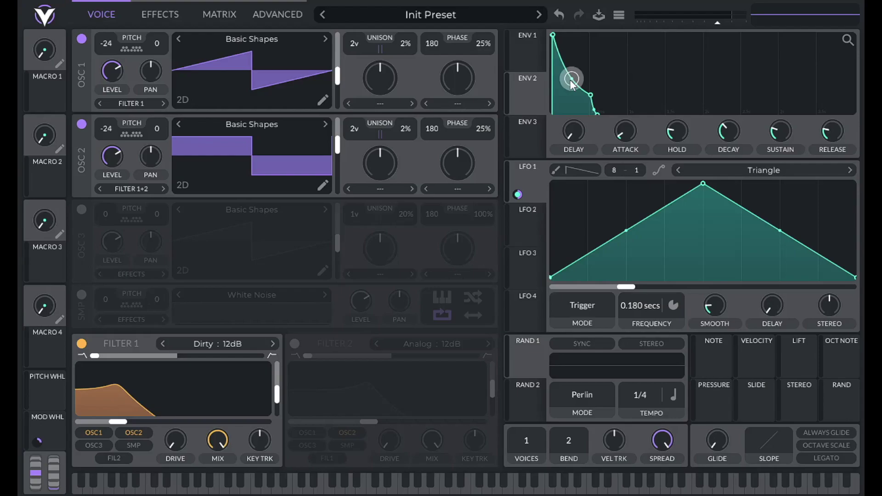
- Steepen ENV 2's decay curve, set its modulation amount to 72, and raise master volume to about -1 dB
drag(571, 82, 173, 407)
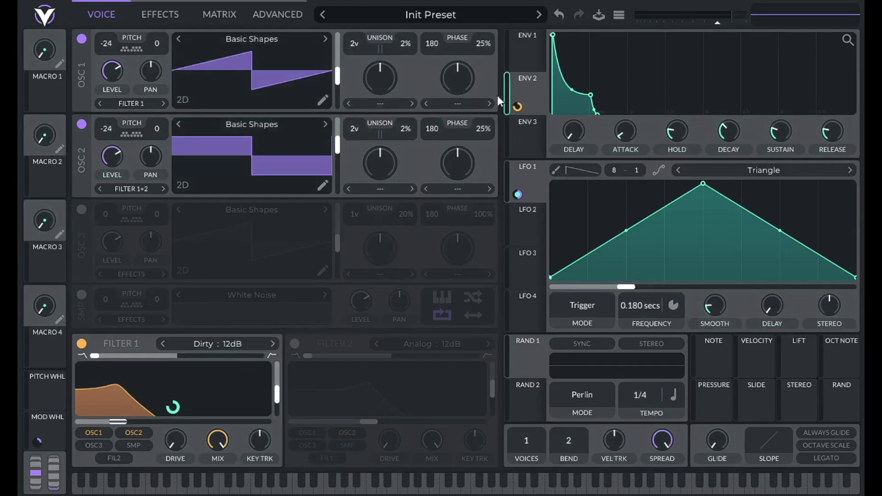
right_click(518, 107)
click(542, 195)
text(72)
key(Return)
key(a)
mouse_move(725, 27)
drag(726, 27, 728, 31)
click(325, 100)
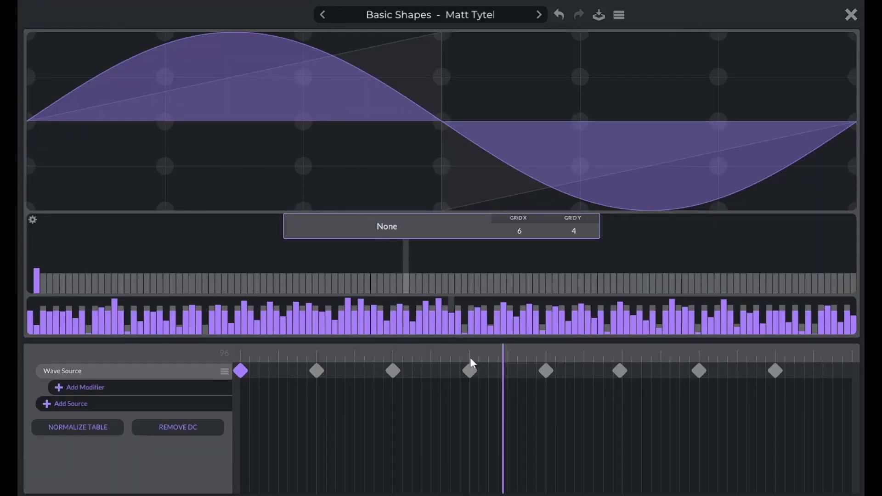
- Remove the fundamental harmonic from OSC 1's saw keyframe
click(468, 372)
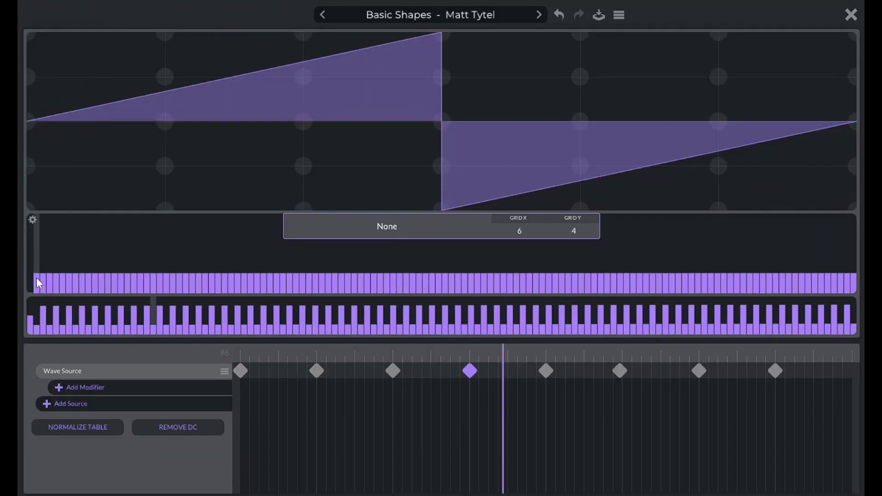
drag(36, 278, 36, 303)
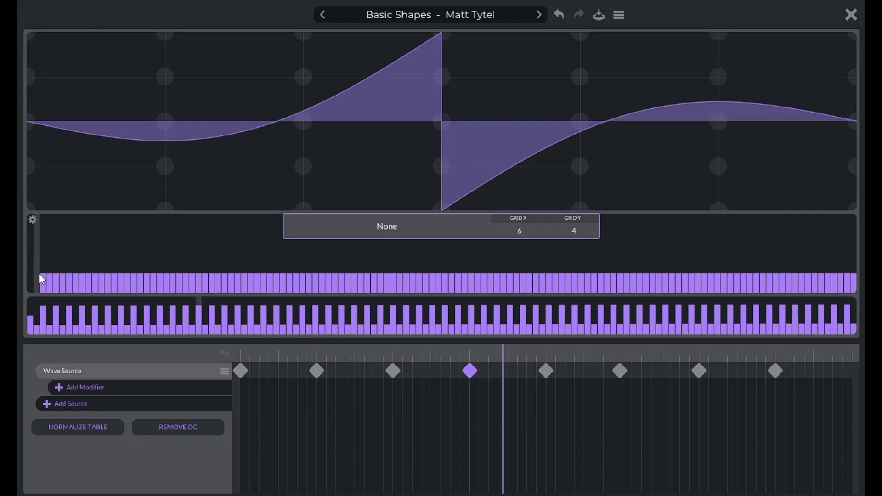
click(850, 15)
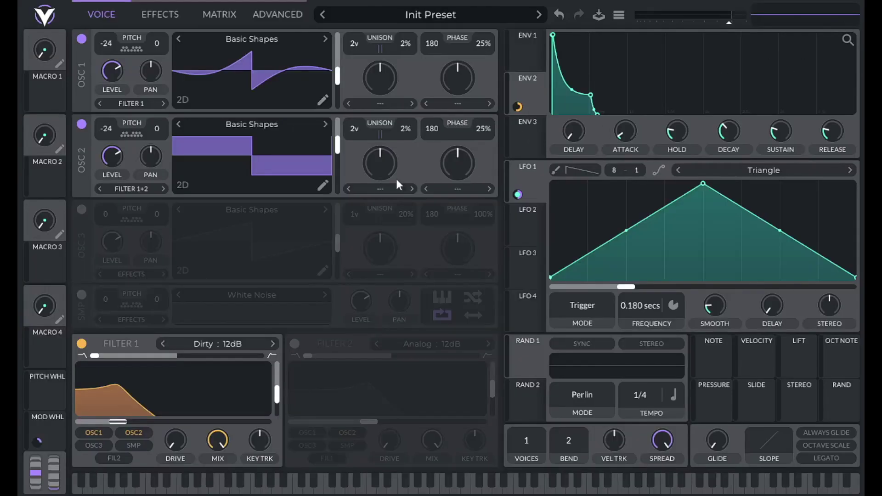
- Remove the fundamental harmonic from OSC 2's square keyframes 5 and 6
click(323, 187)
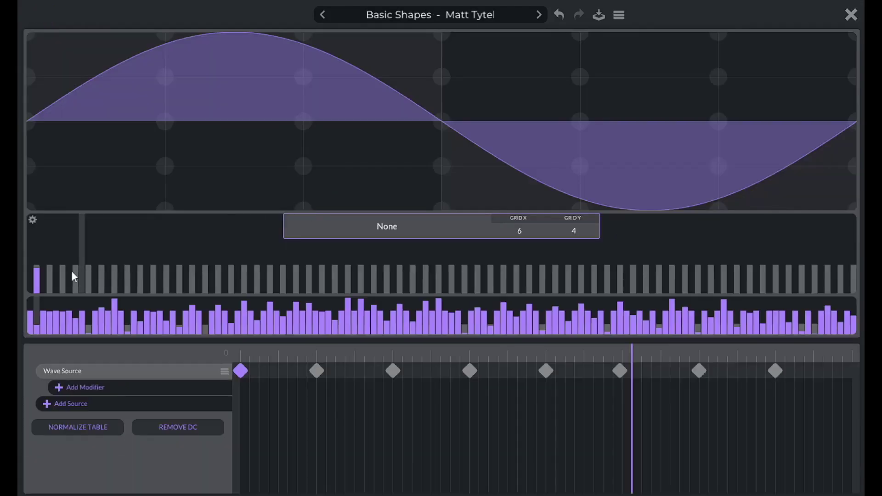
click(546, 370)
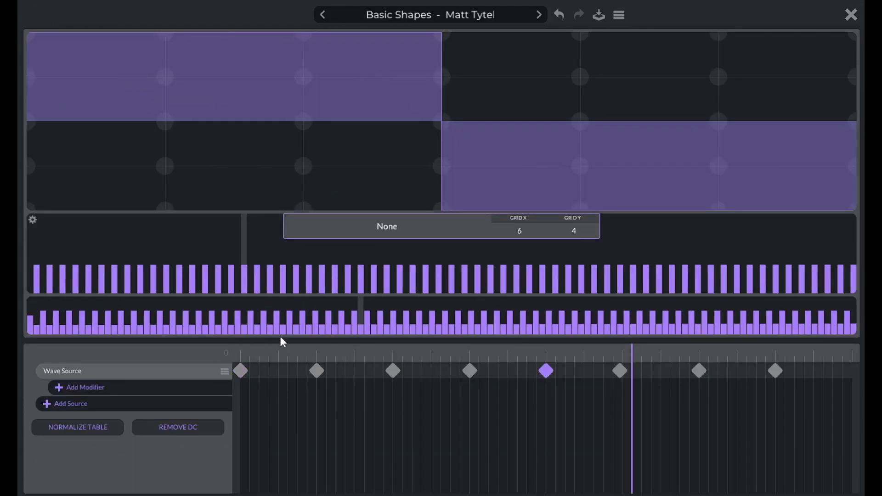
drag(35, 276, 37, 305)
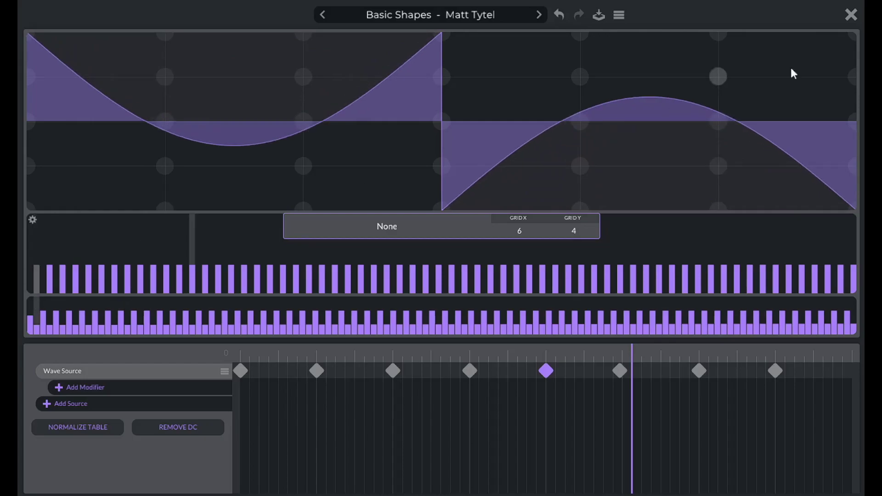
click(851, 14)
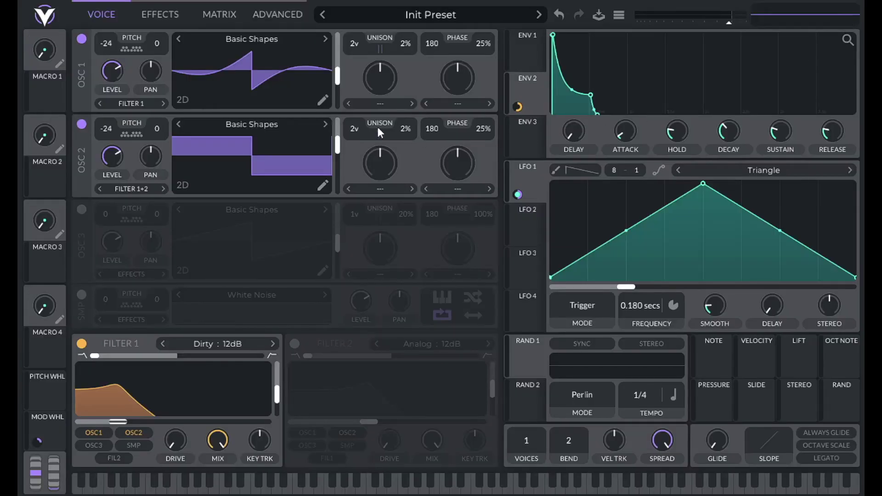
click(323, 187)
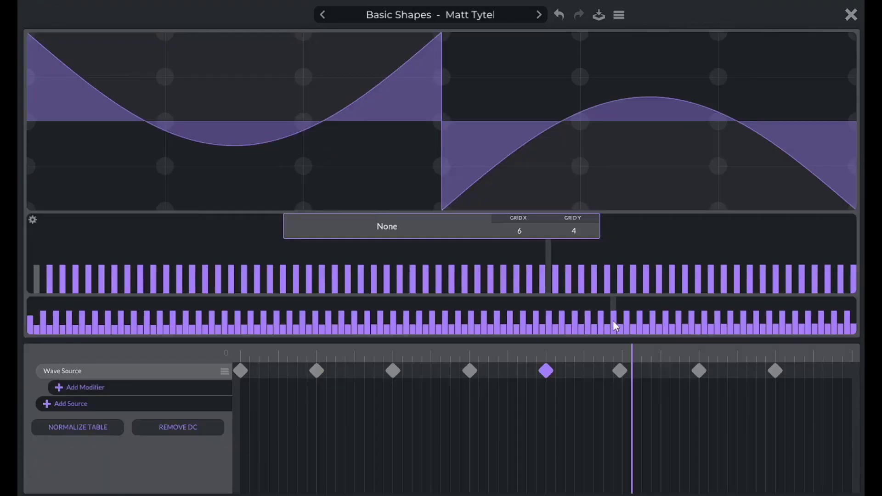
click(620, 371)
drag(35, 271, 39, 299)
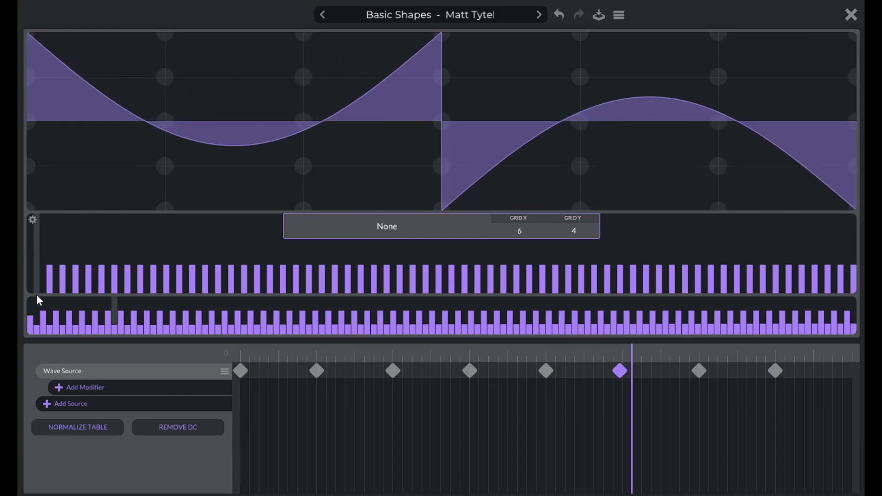
click(851, 15)
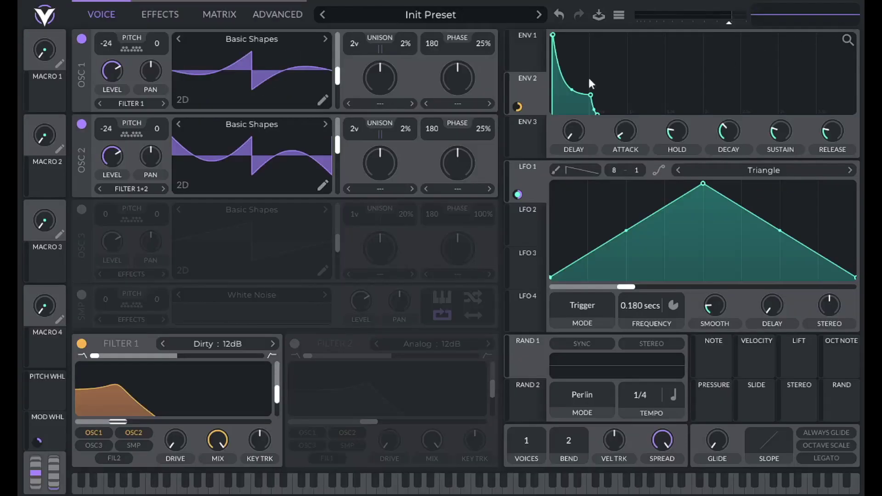
- Turn on OSC 3 at its sine frame with 0% phase randomization and audition it
click(82, 209)
drag(337, 242, 338, 293)
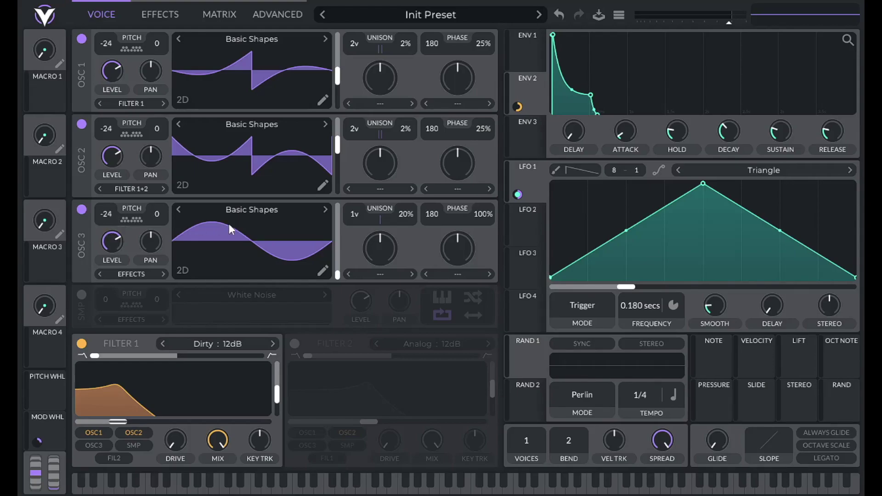
drag(481, 217, 468, 442)
key(a)
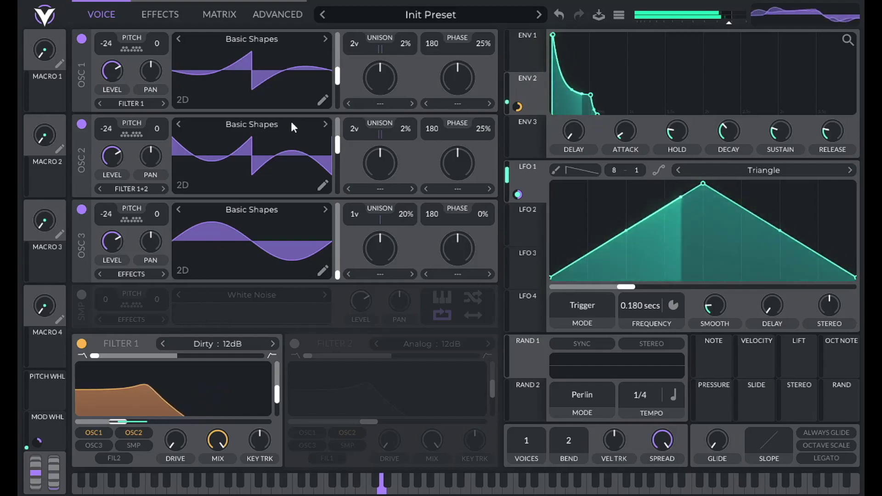
click(156, 12)
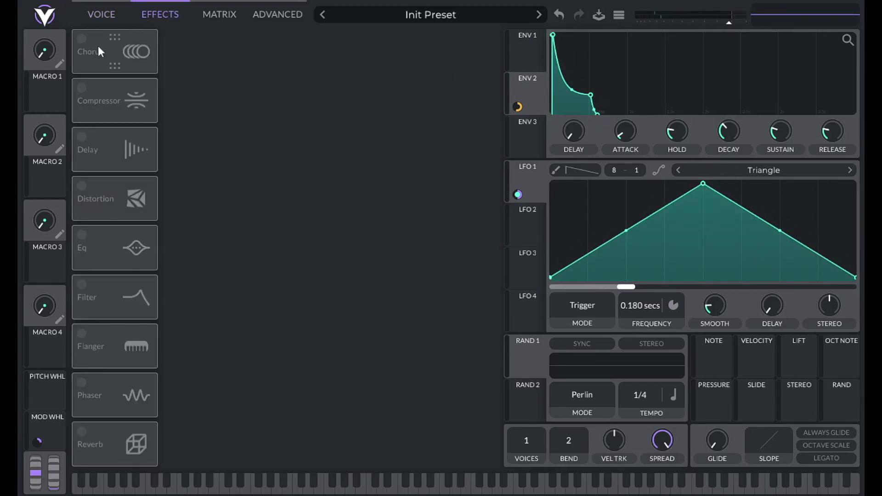
- Turn on the compressor in Single Band mode with its upper threshold near -25 dB
click(81, 89)
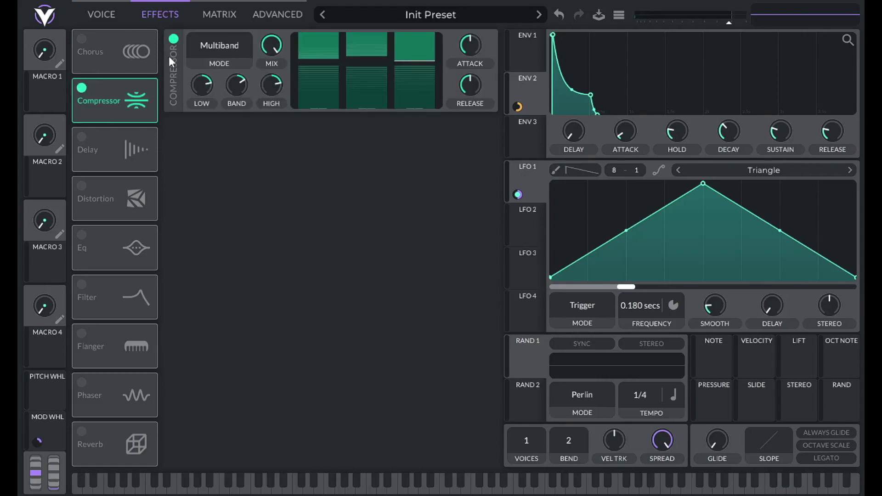
click(216, 44)
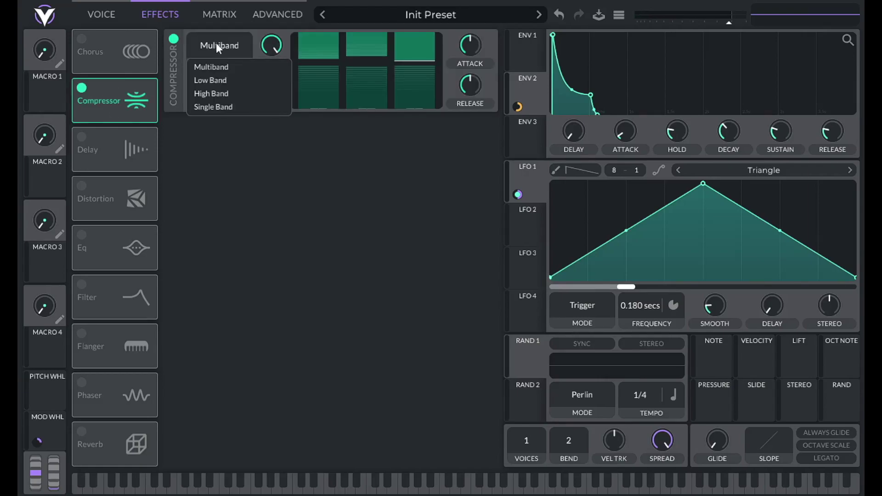
click(208, 109)
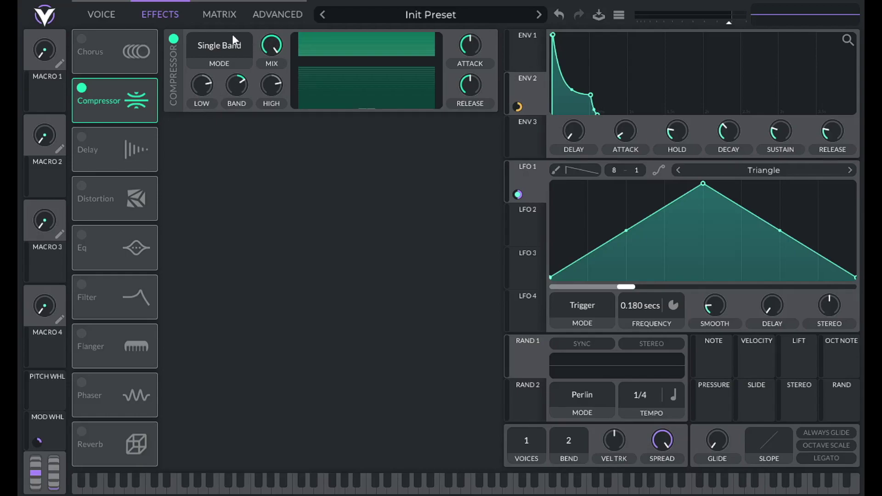
drag(364, 43, 349, 108)
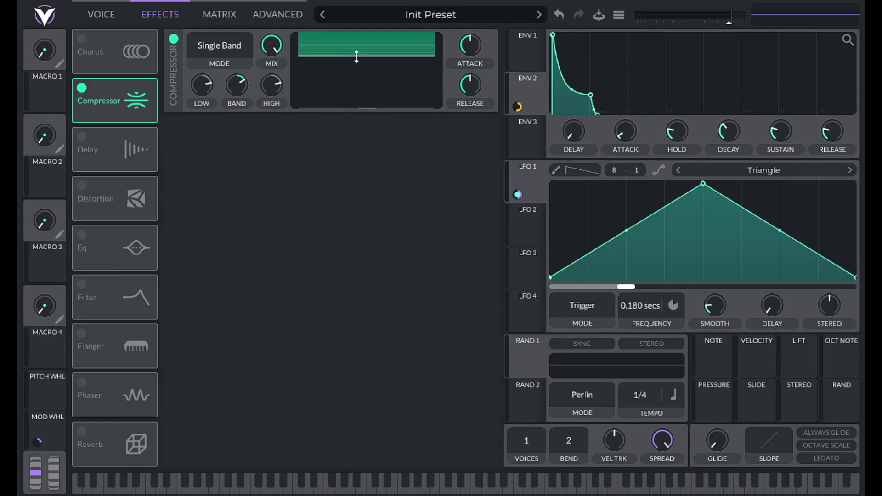
drag(363, 56, 364, 48)
- Open the compressor attack value entry and lower master volume to about -4.3 dB
right_click(468, 46)
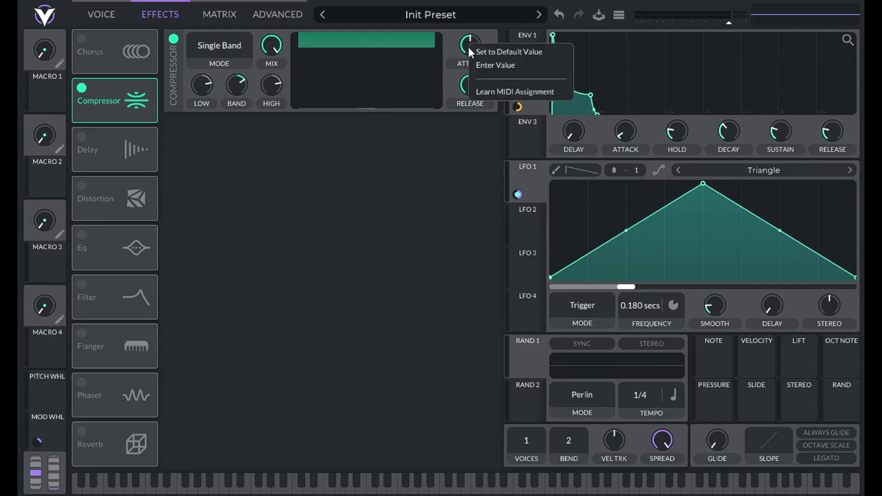
click(473, 60)
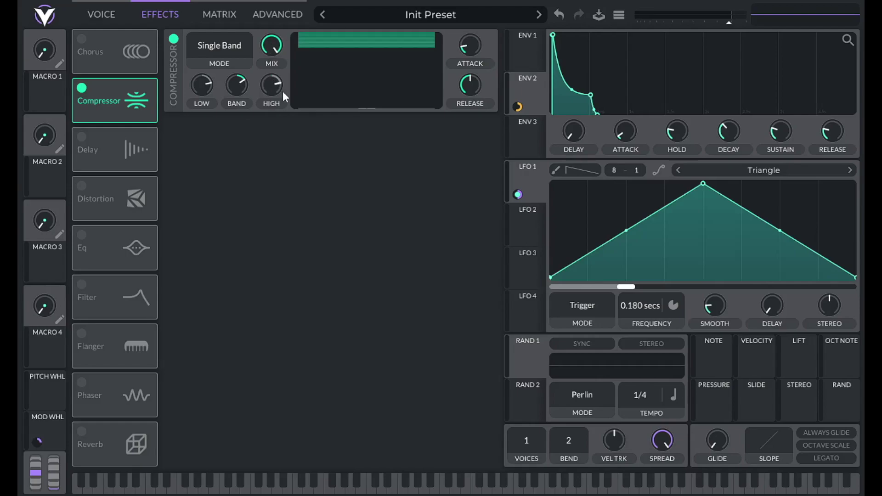
key(w)
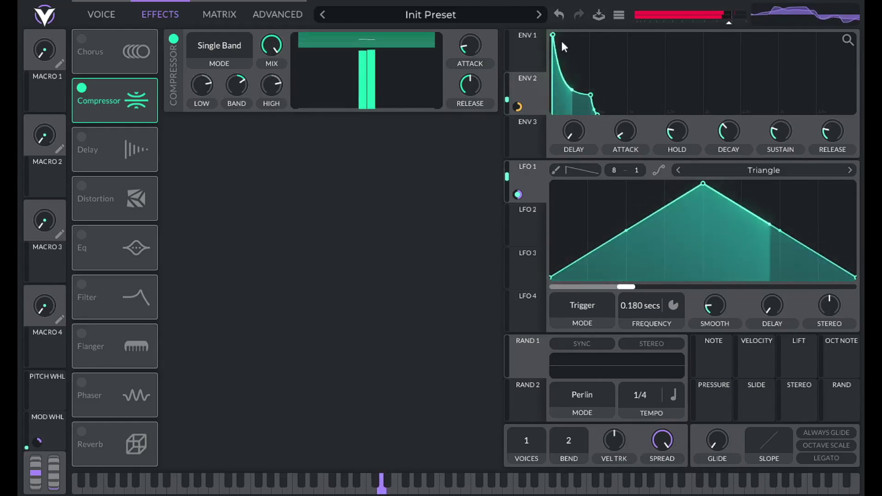
mouse_move(725, 25)
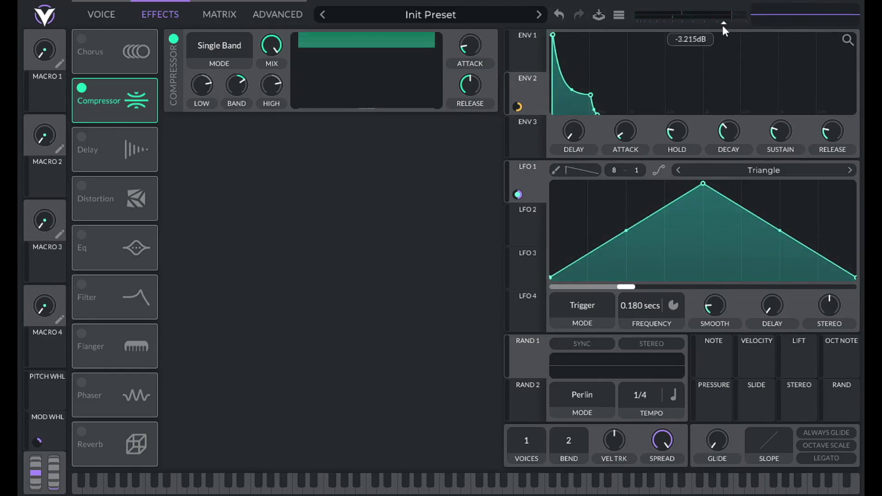
key(w)
drag(722, 25, 720, 24)
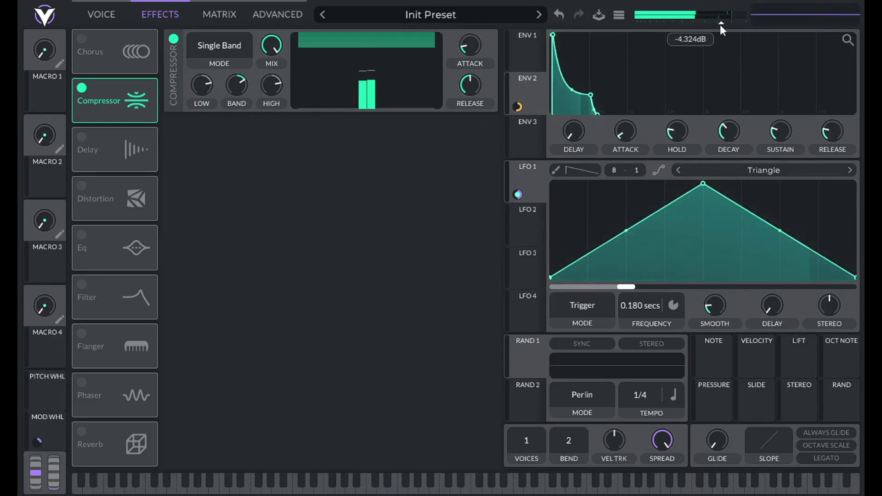
click(106, 18)
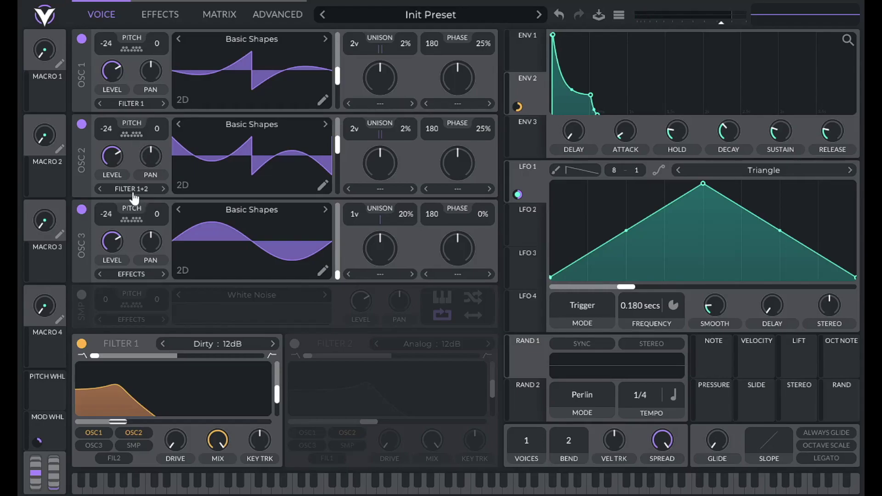
- Route OSC 3 directly to the output instead of through the filter
click(131, 274)
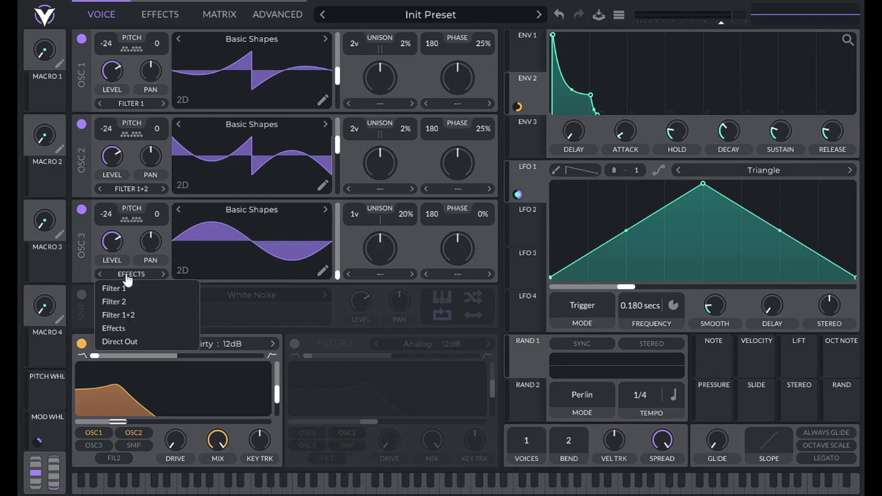
click(132, 341)
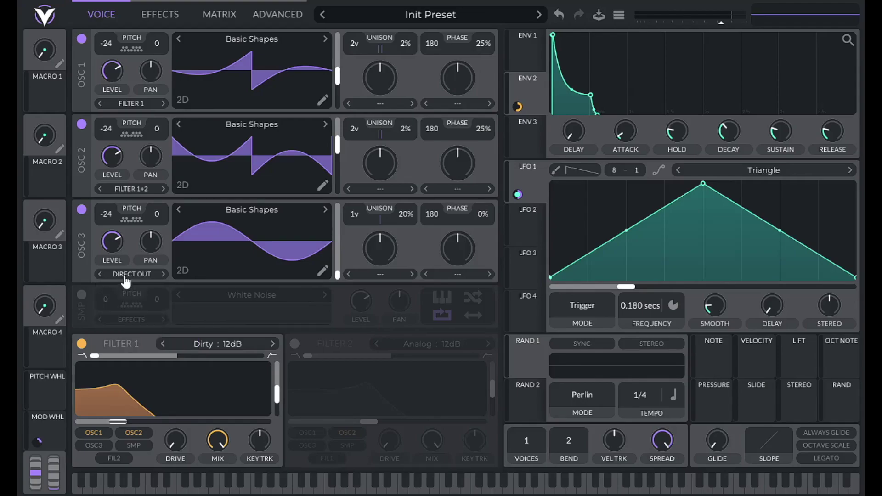
click(166, 14)
click(101, 16)
- Set OSC 3's level to 1
right_click(116, 255)
click(137, 274)
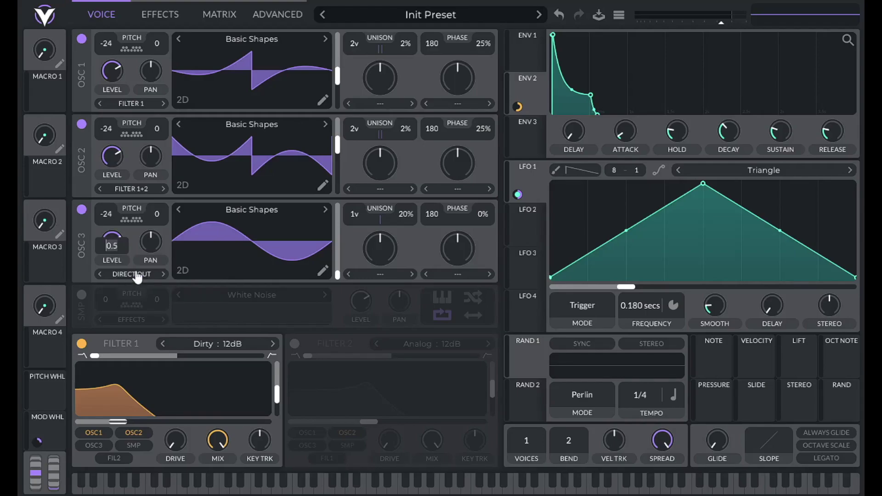
key(Delete)
key(Delete)
key(Delete)
text(1)
key(Return)
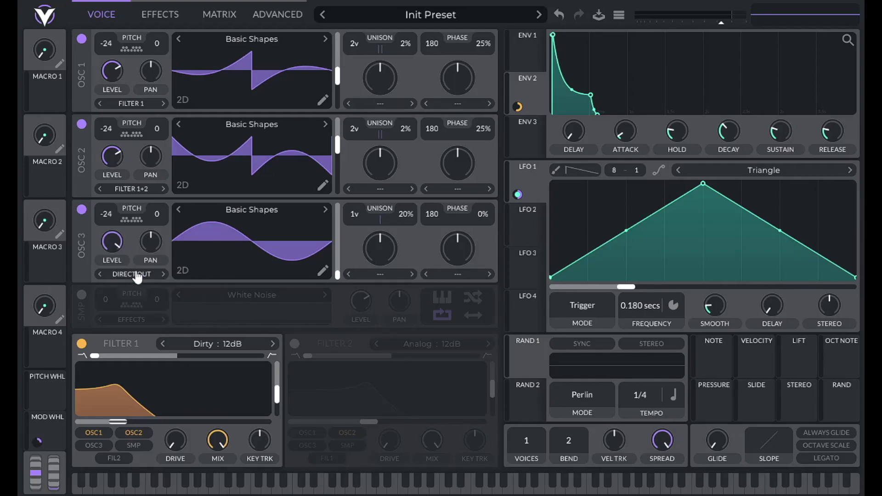
click(276, 13)
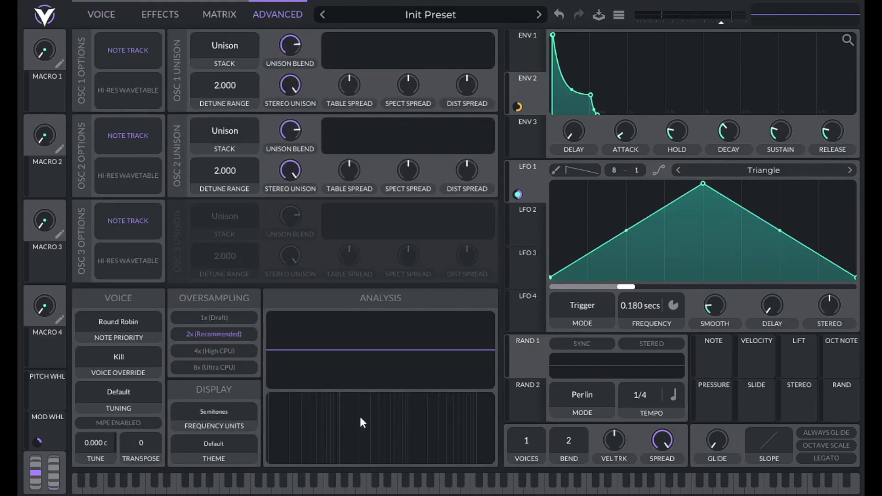
- Play notes to inspect the patch on the Advanced page's oscilloscope and spectrum displays
key(a)
key(w)
click(121, 15)
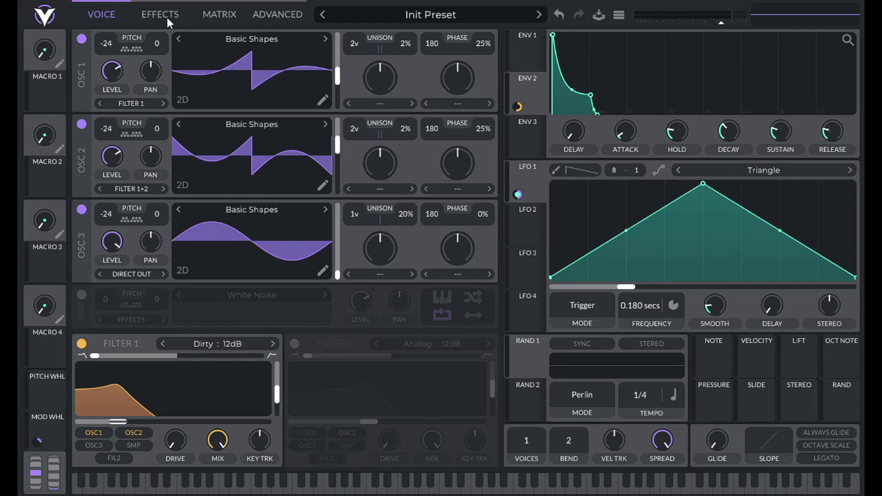
- Mute OSC 1, OSC 2 and Filter 1, round OSC 3's square, enable legato with 0.124 s glide
click(81, 39)
click(81, 124)
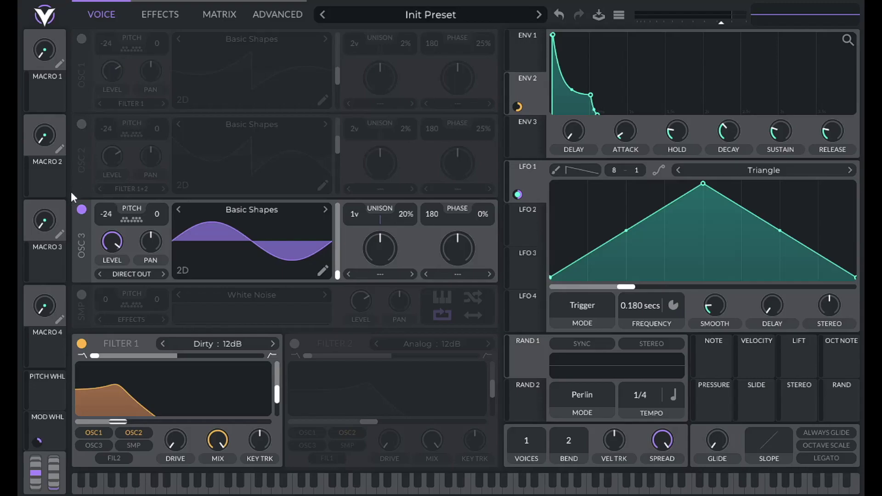
click(82, 344)
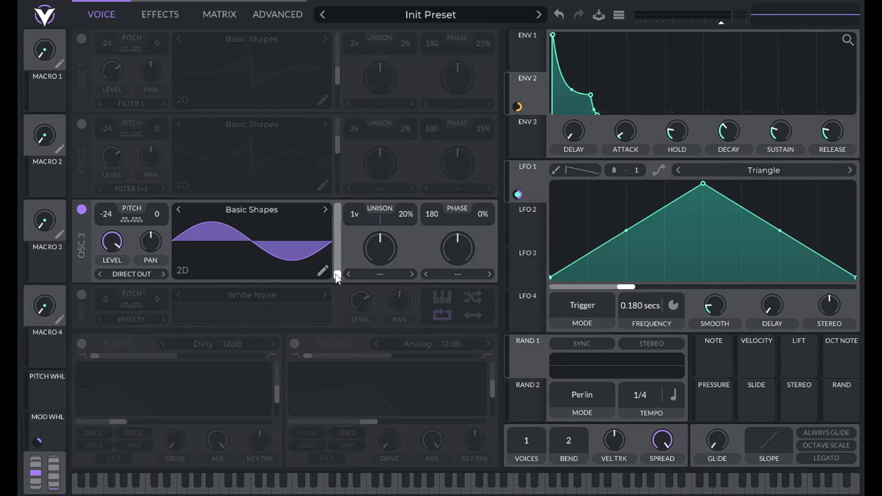
drag(338, 274, 338, 266)
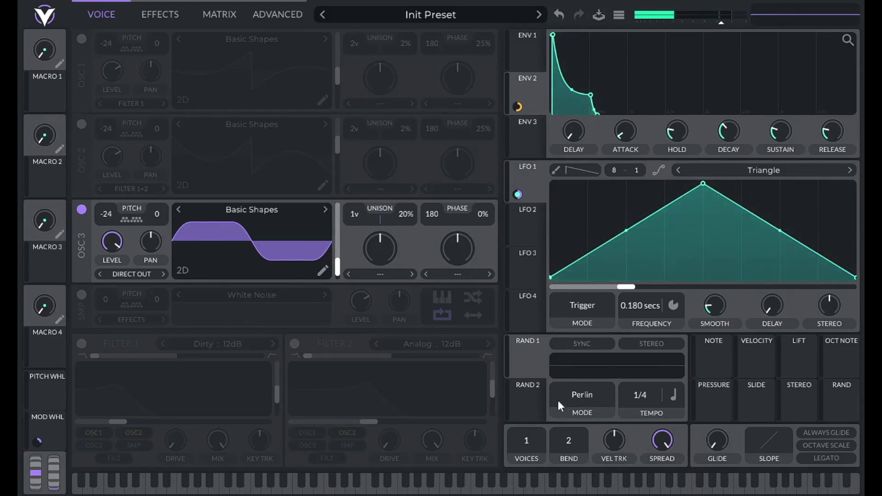
click(816, 461)
drag(717, 442, 716, 398)
click(323, 270)
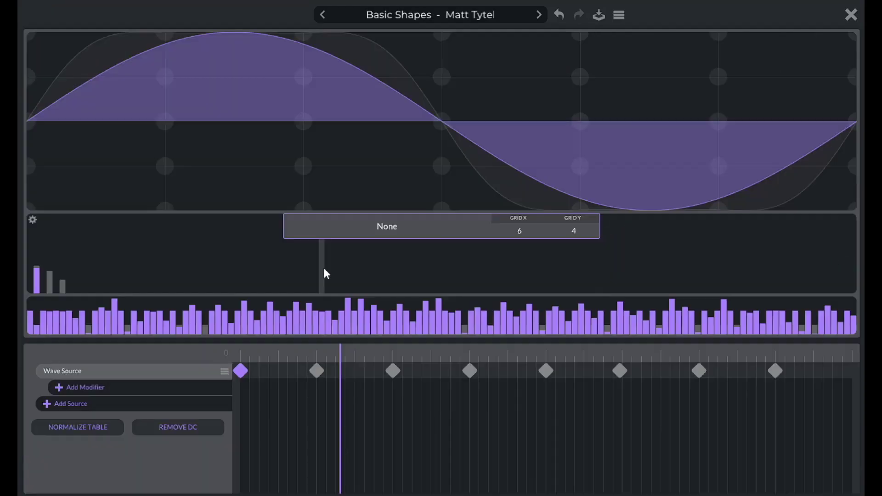
click(316, 371)
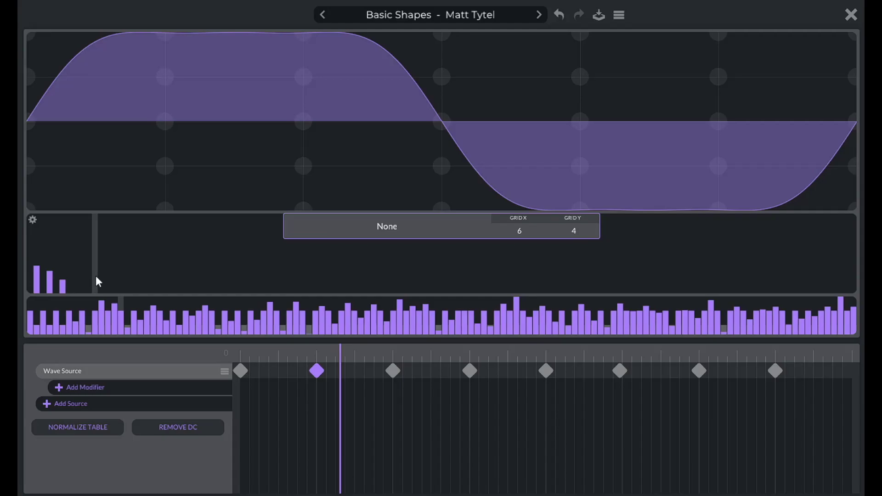
click(851, 14)
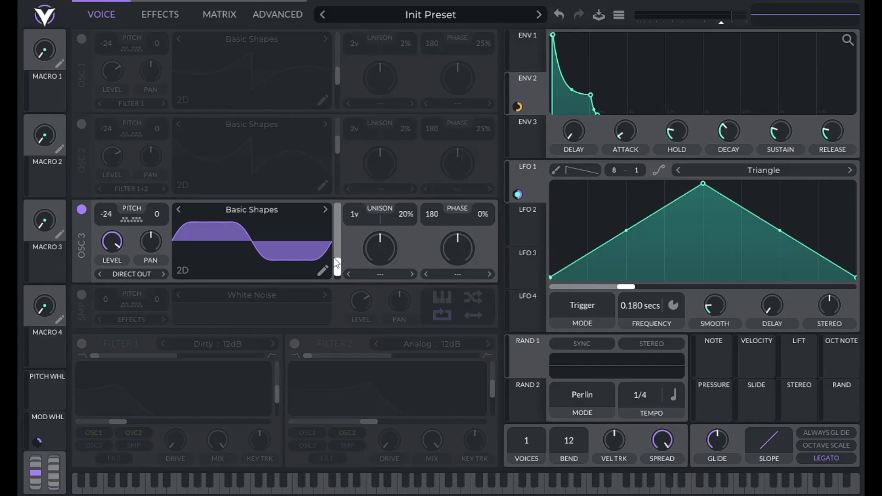
click(82, 210)
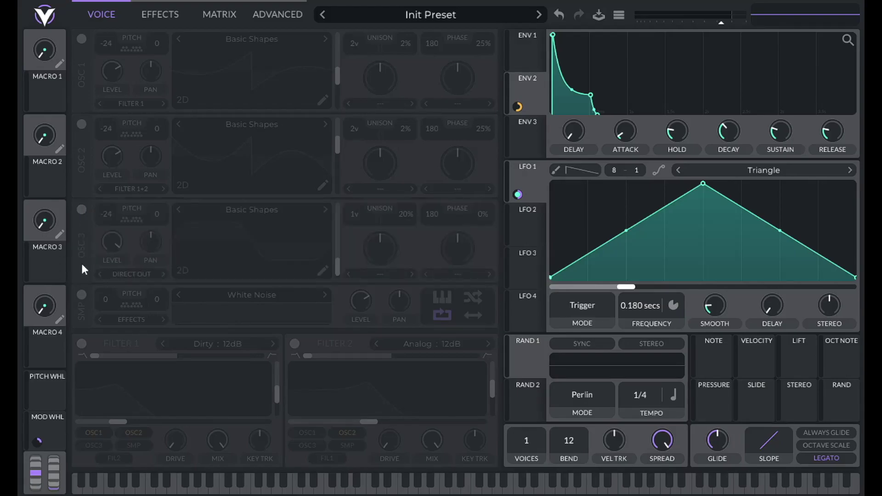
click(82, 296)
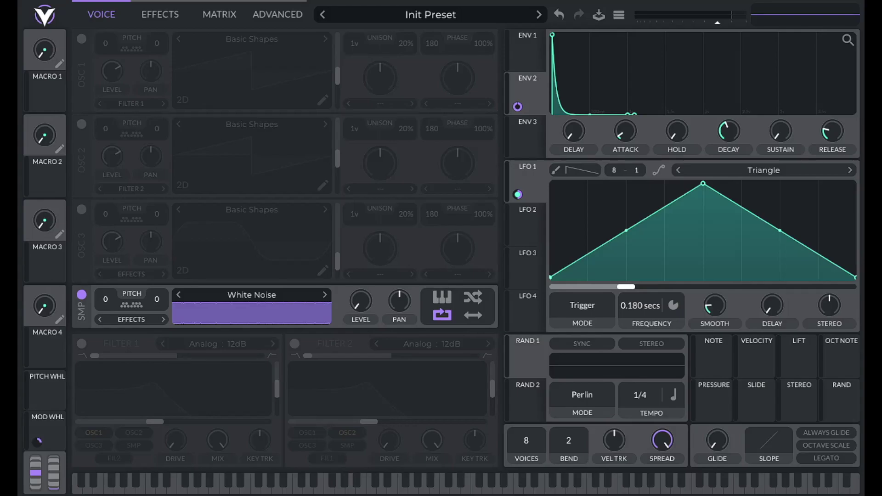
drag(680, 126, 625, 223)
click(81, 210)
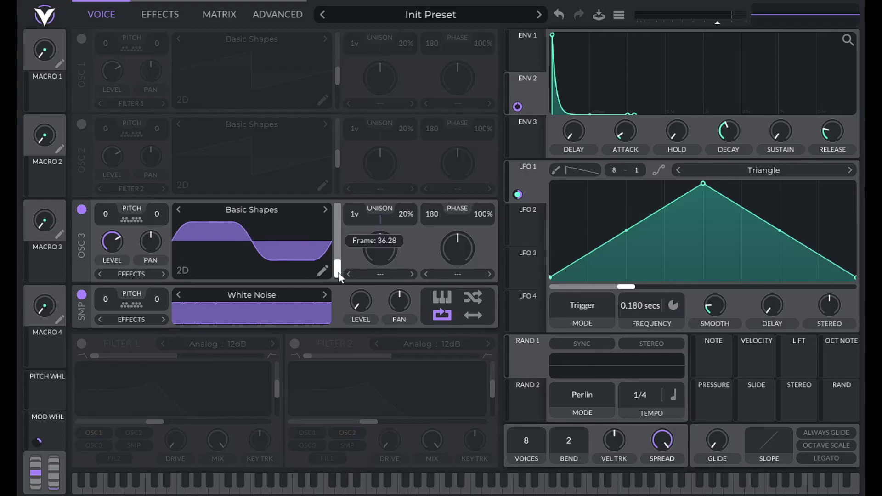
mouse_move(336, 258)
mouse_down()
mouse_move(337, 272)
mouse_move(337, 264)
mouse_up()
drag(337, 266, 337, 265)
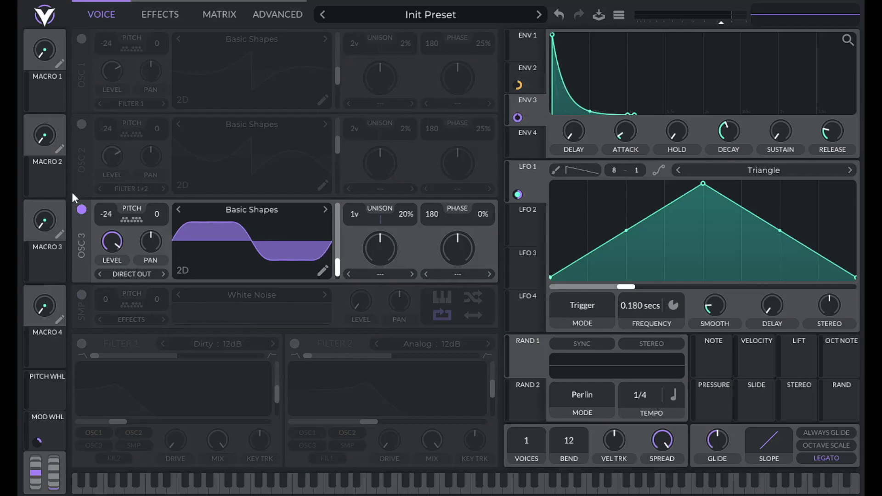
- Morph OSC 3 into a sine and switch OSC 2 and Filter 1 back on
click(82, 209)
click(82, 210)
drag(334, 271, 315, 296)
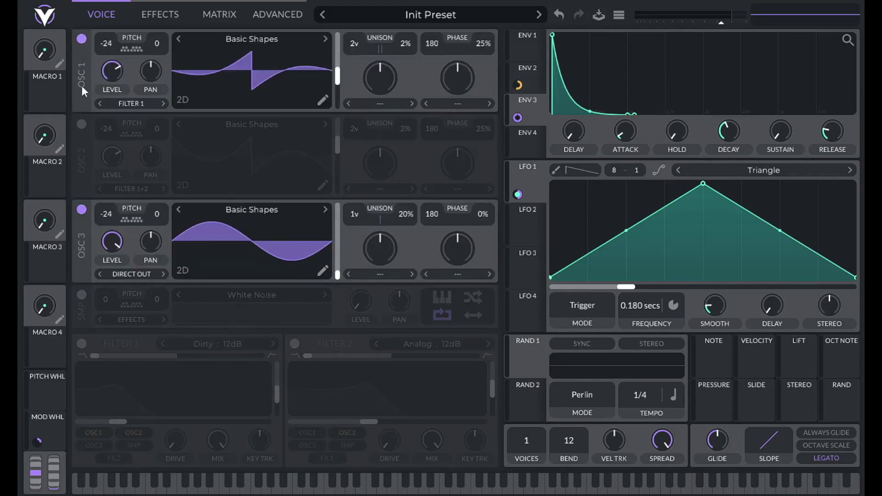
click(81, 124)
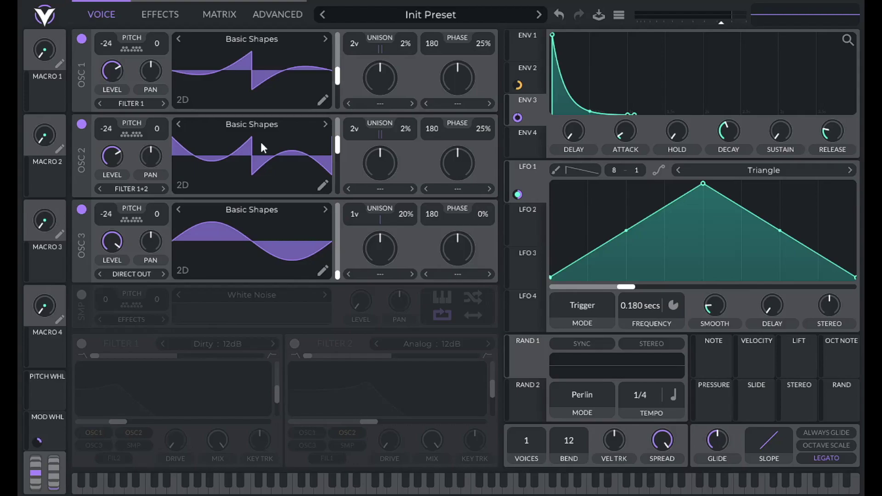
click(81, 344)
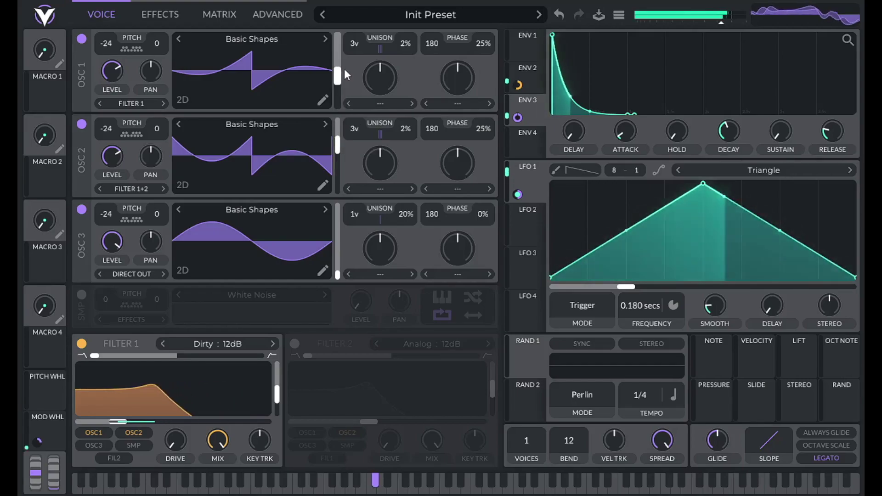
- Scroll a control, then visit the Advanced page and return to the oscillator page
scroll(354, 52, down, 1)
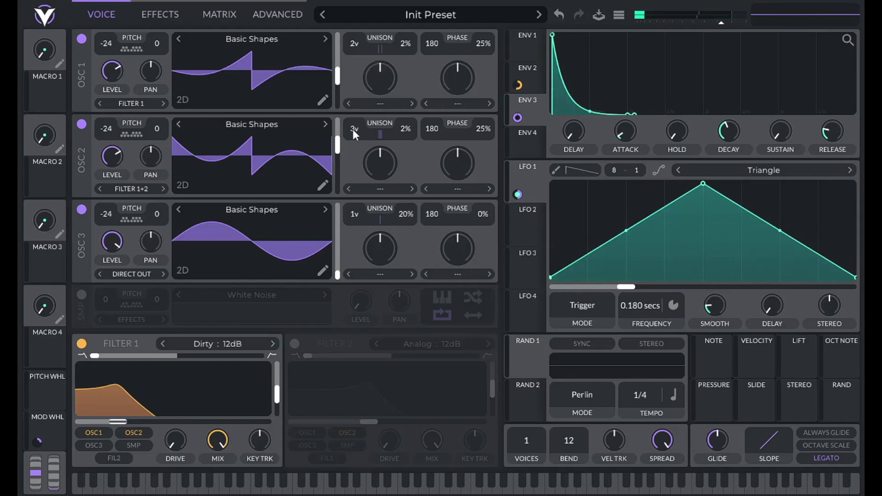
scroll(353, 130, down, 1)
click(286, 16)
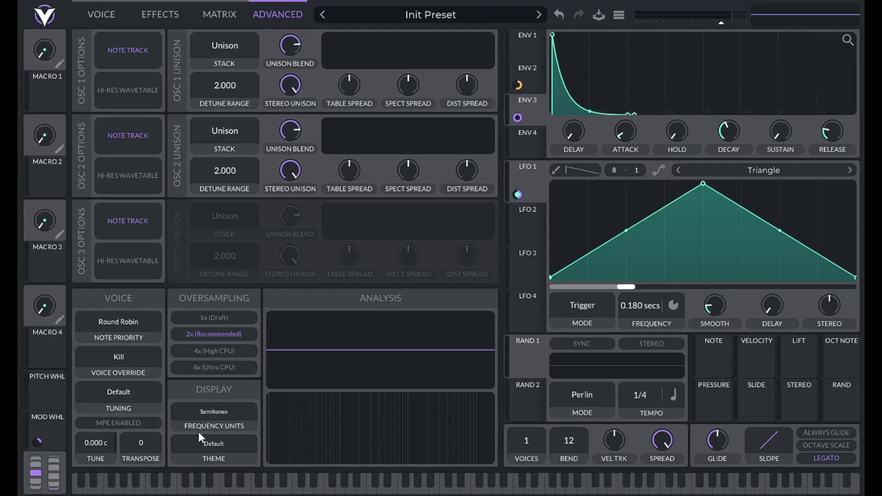
click(102, 14)
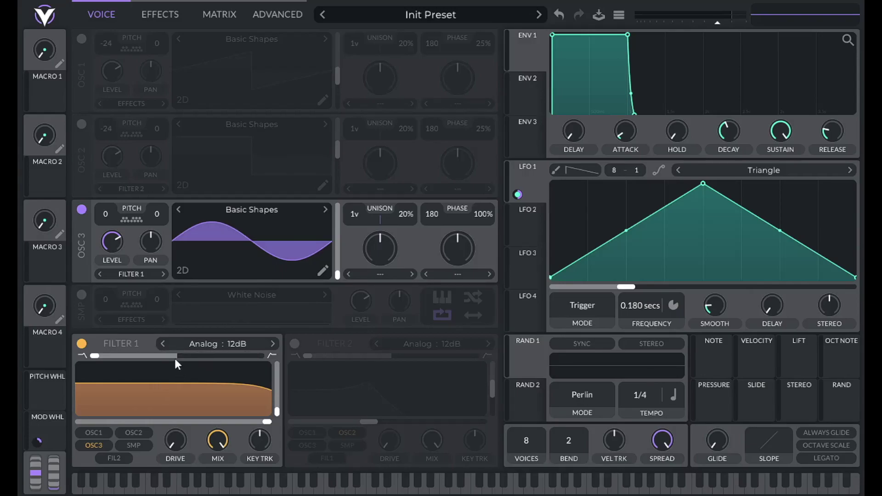
- Compare the raw and filtered sine in the Advanced analysis view by bypassing, then re-enabling Filter 1
click(81, 344)
click(272, 21)
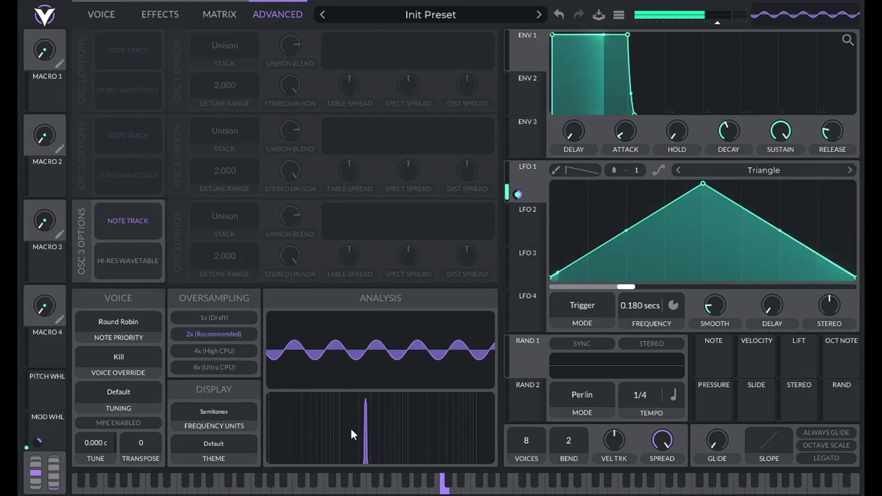
click(103, 18)
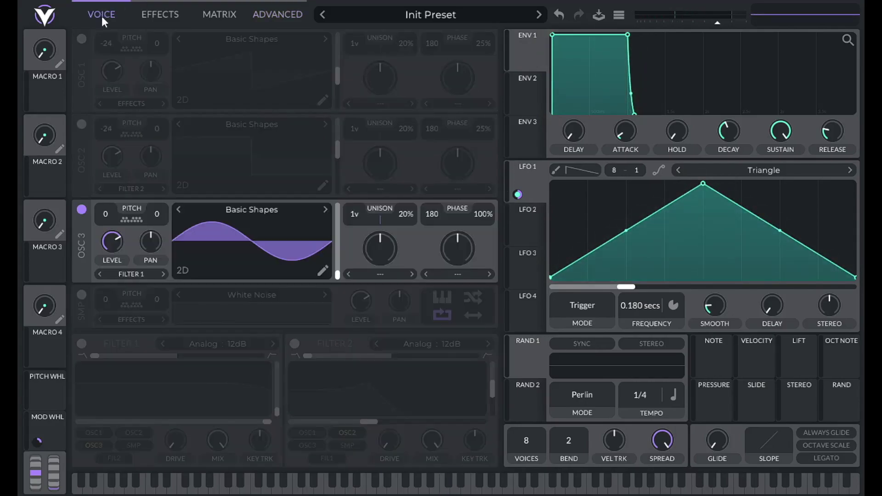
click(82, 343)
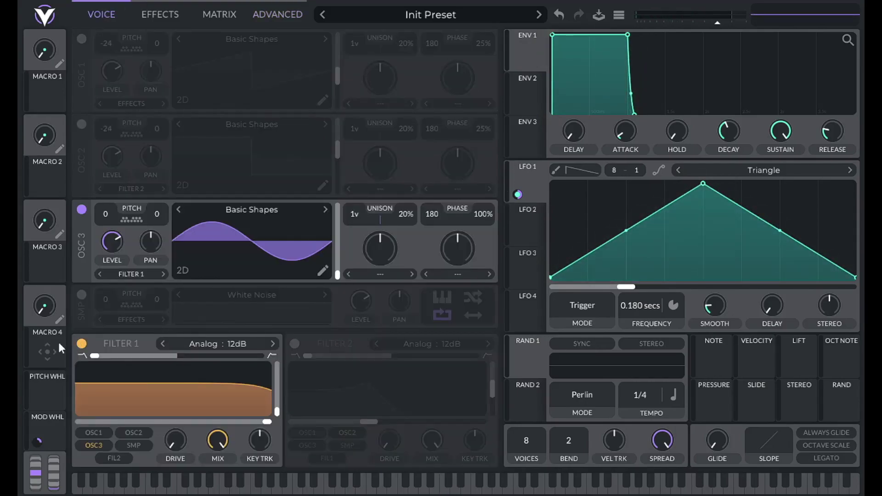
click(292, 17)
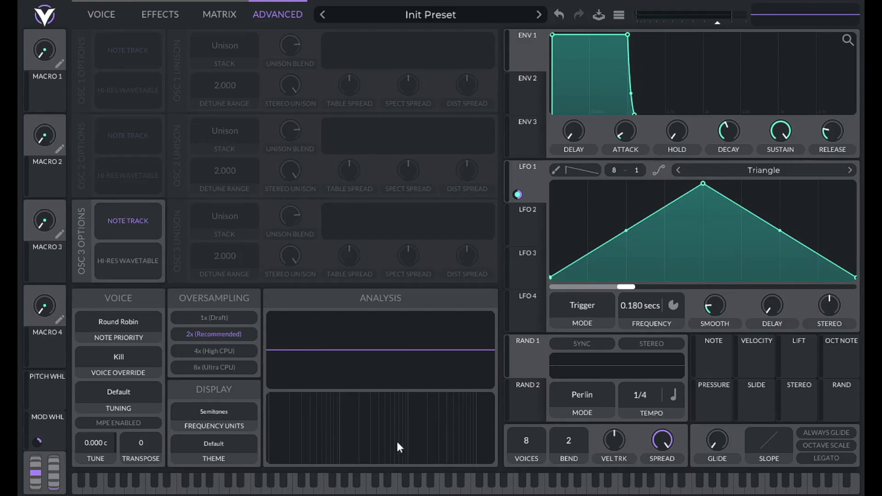
key(a)
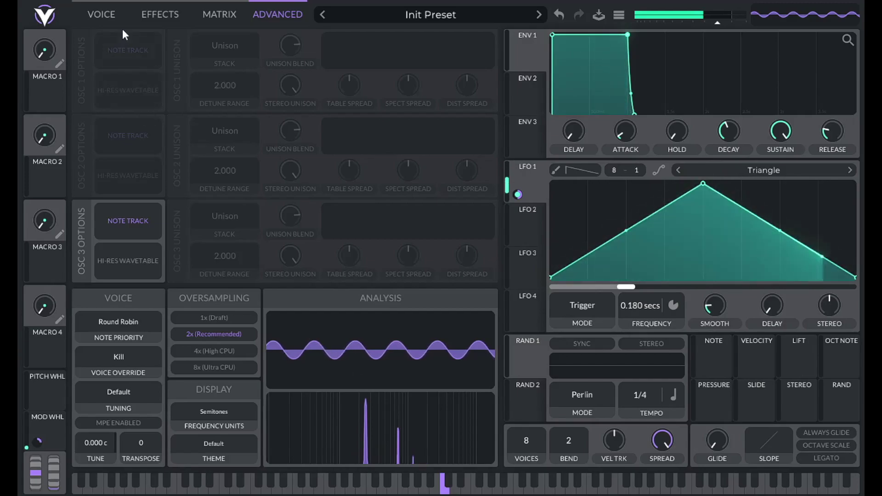
- Set Filter 1 to the Dirty model and play a note to check it in the analysis view
click(113, 14)
click(200, 346)
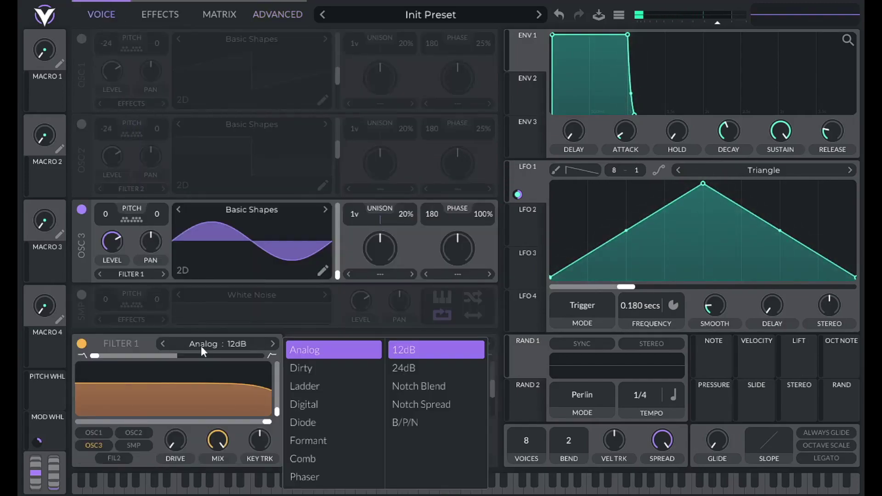
click(300, 371)
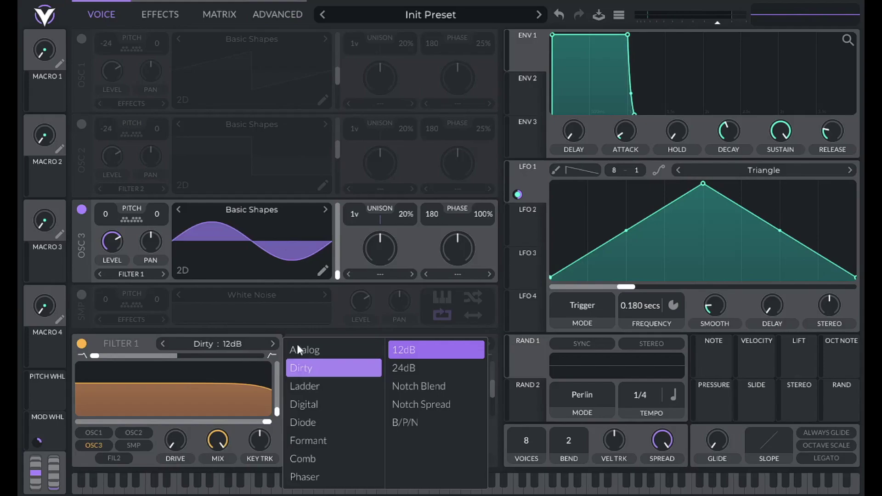
key(a)
click(275, 18)
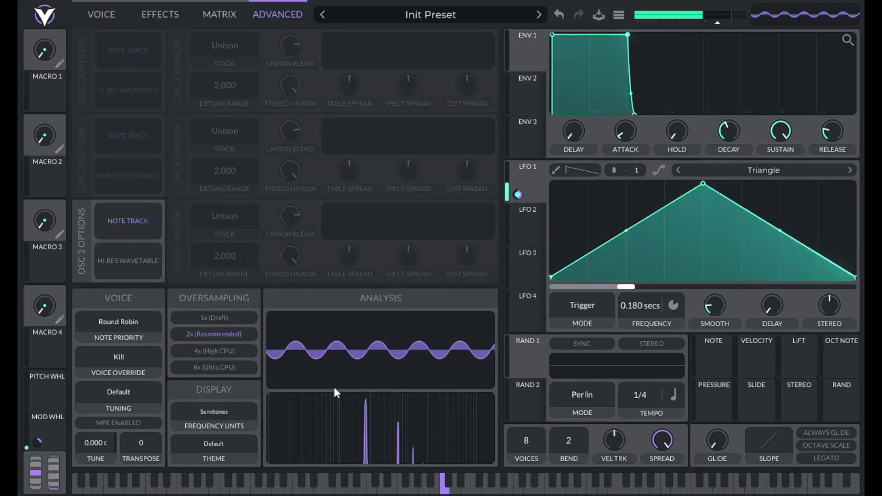
- Switch Filter 1 to the Ladder 12dB model and play a note to hear it
click(104, 20)
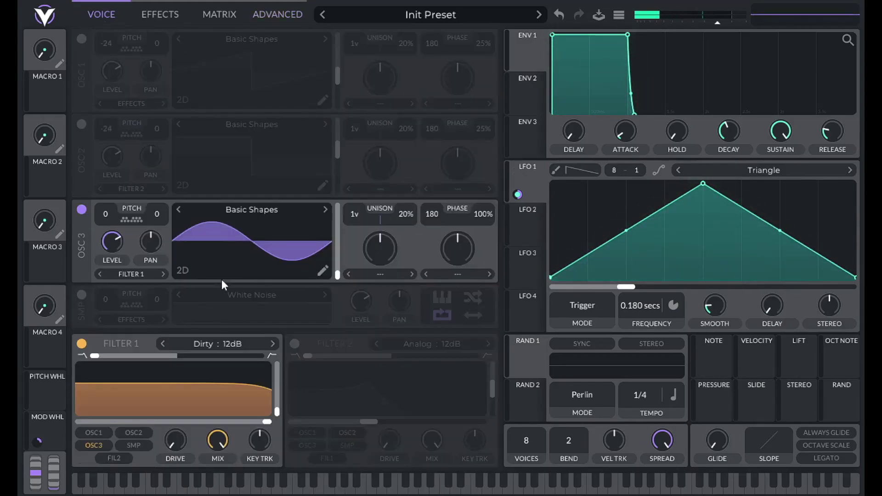
click(206, 342)
click(321, 390)
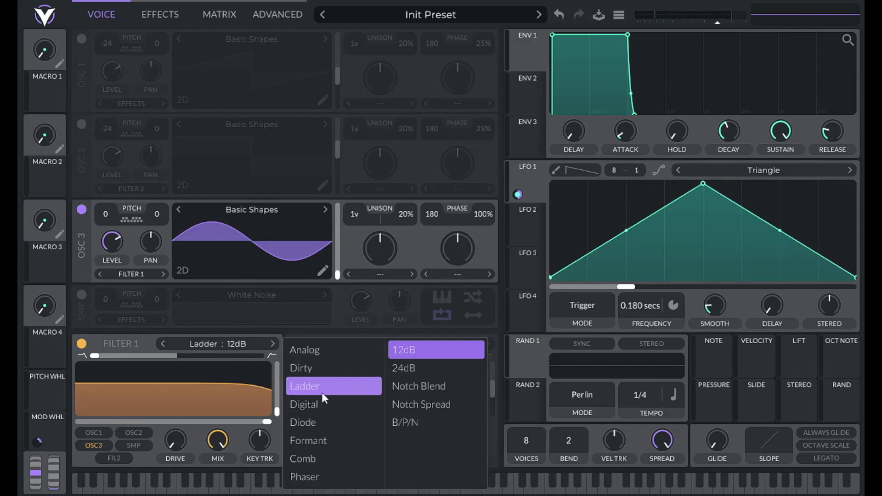
key(a)
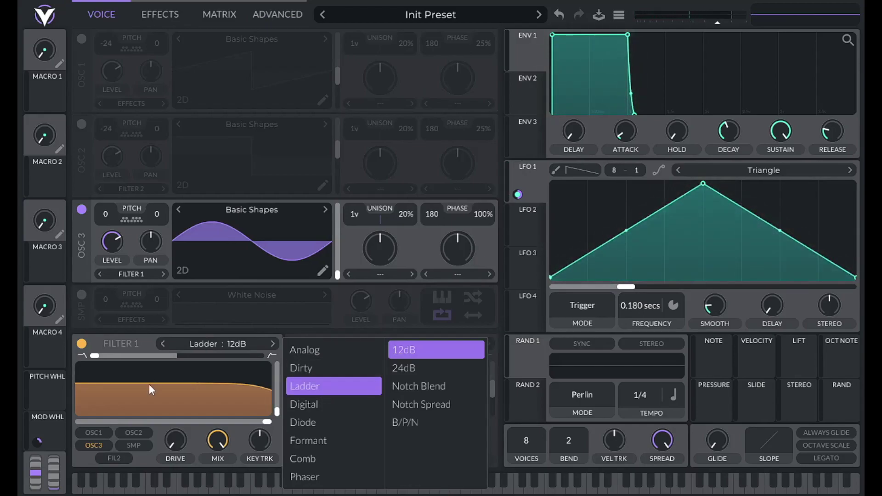
- Set Filter 1's drive to exactly 2 with Enter Value
click(181, 444)
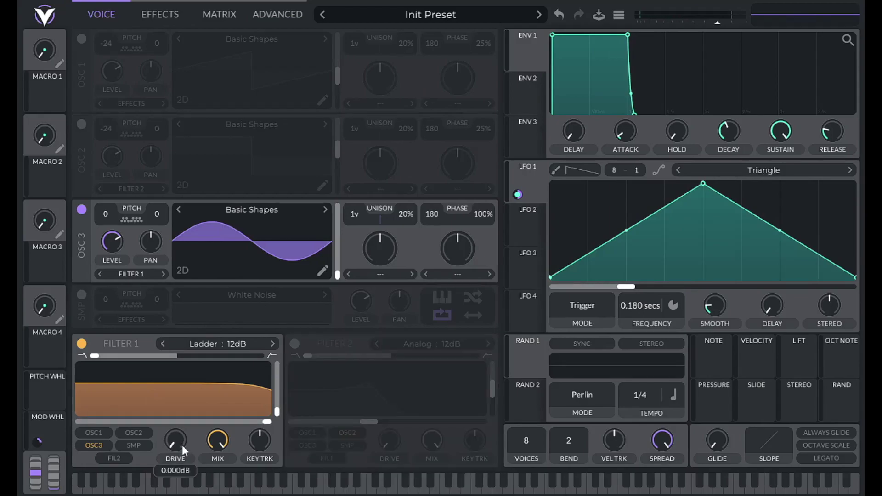
drag(181, 445, 177, 421)
right_click(177, 440)
click(192, 411)
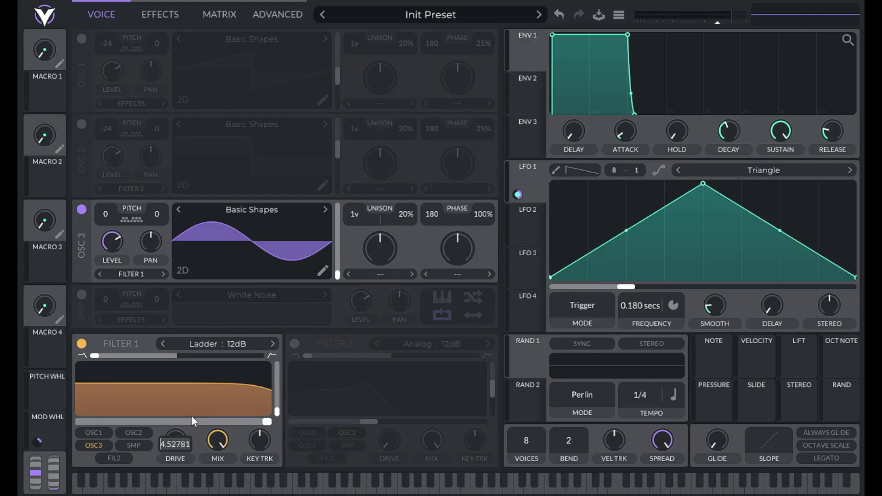
text(2)
key(Return)
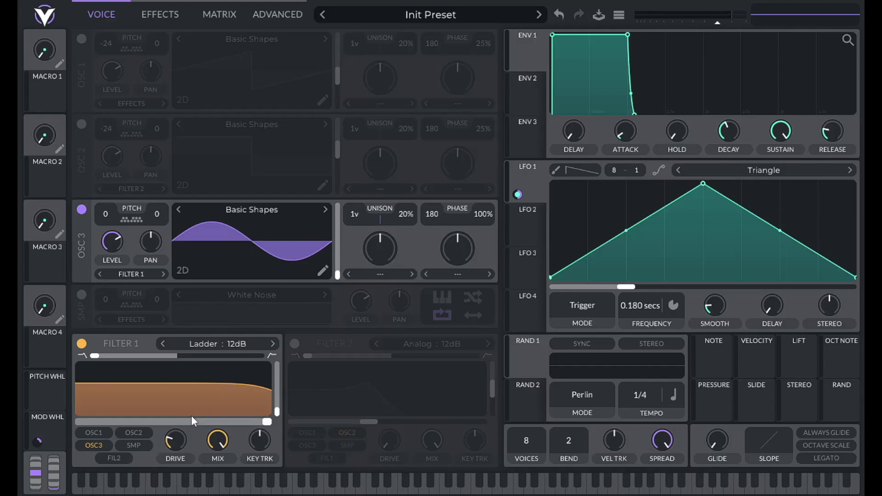
- Audition the Analog, Dirty, Analog and Ladder filter models, ending on Dirty
click(227, 343)
click(301, 348)
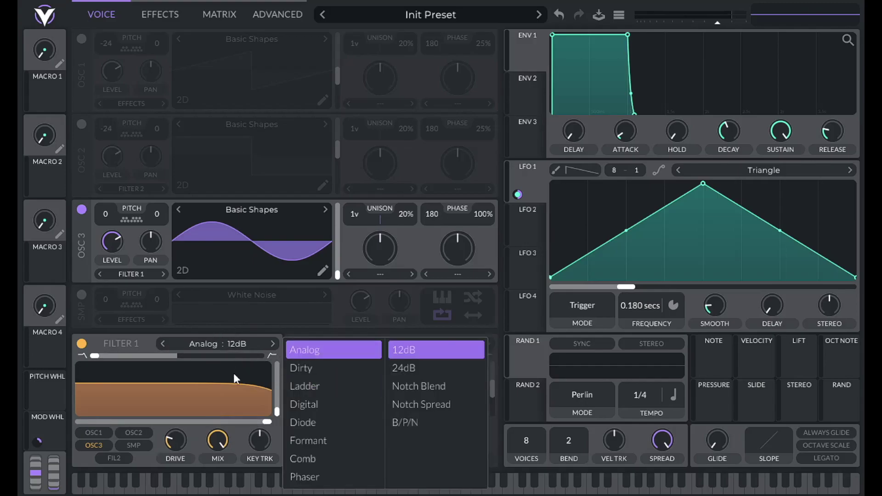
click(317, 367)
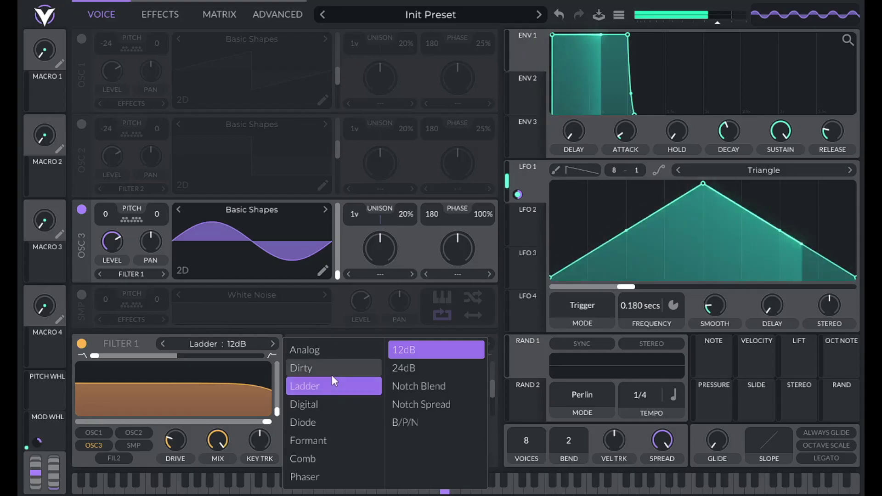
click(332, 352)
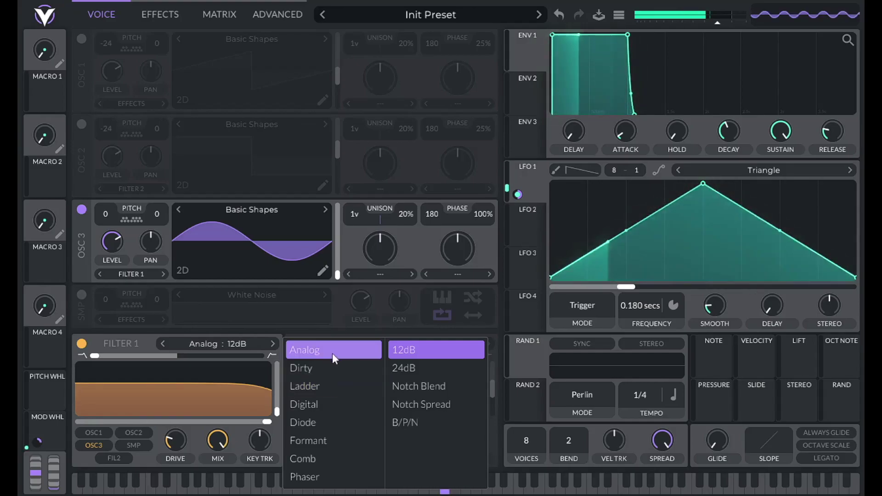
click(328, 385)
click(328, 365)
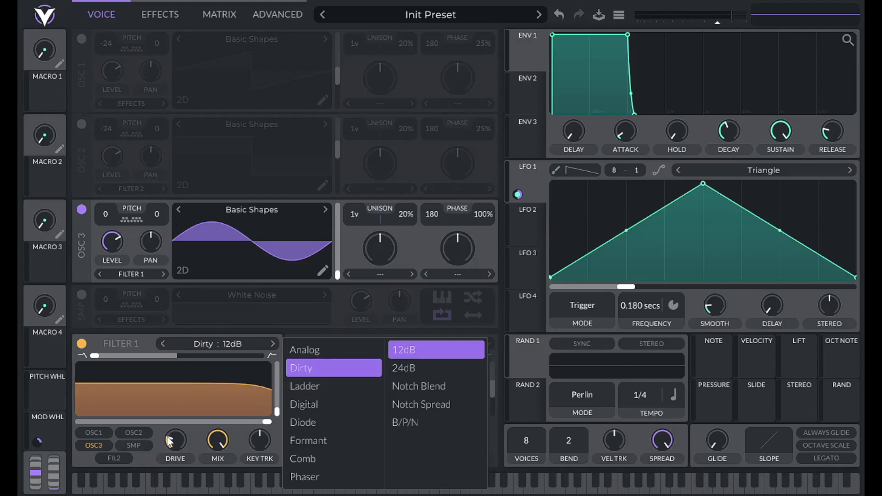
- Switch Filter 1 to the Digital model and view a played note's sine in the analysis display
click(170, 487)
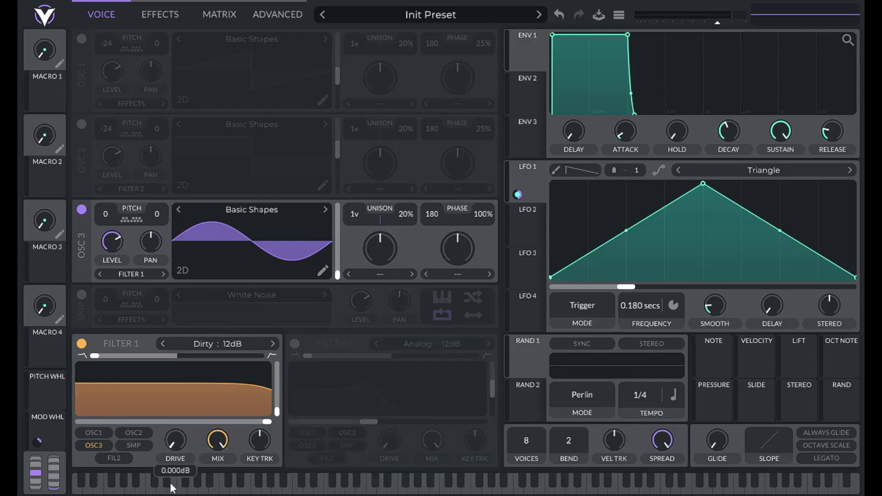
click(208, 342)
click(315, 405)
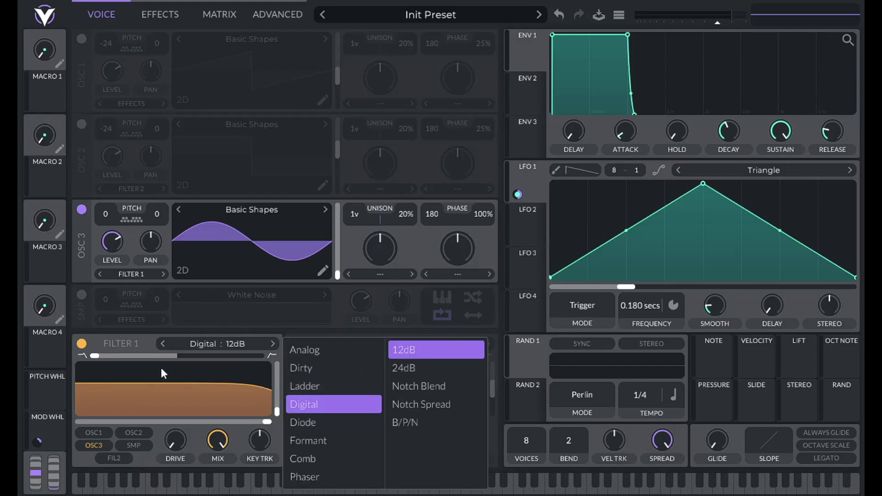
click(260, 17)
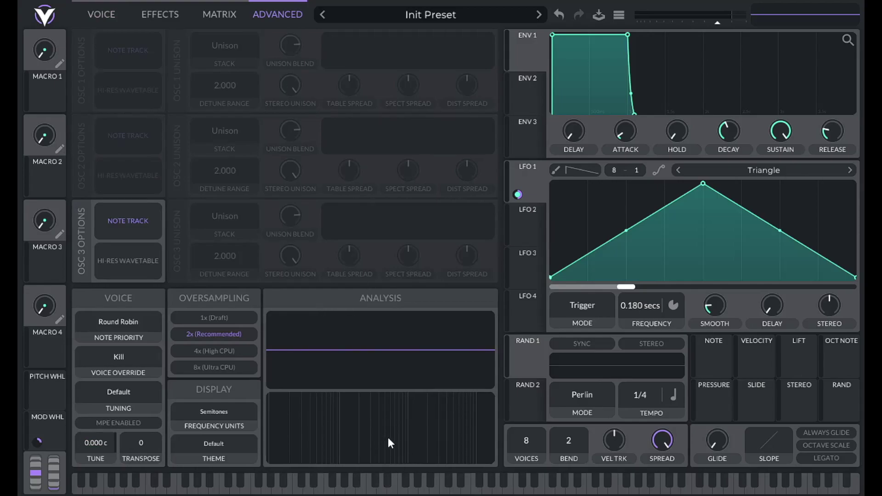
key(a)
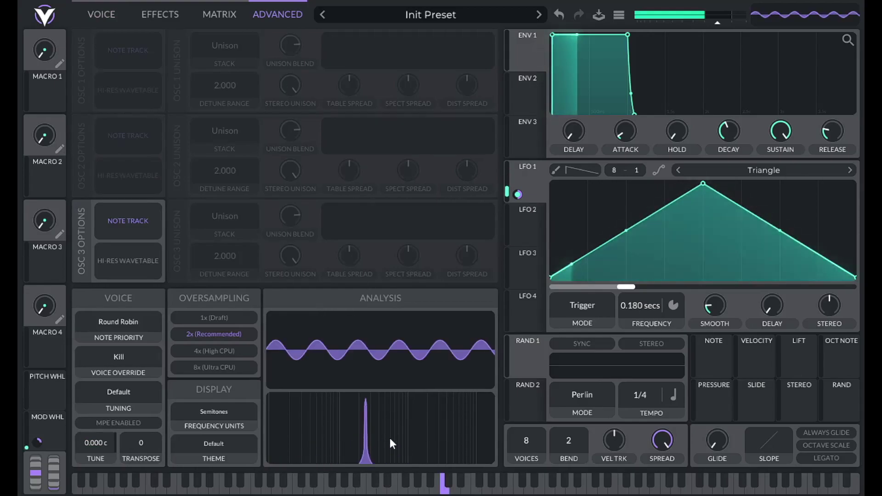
- Raise Filter 1's drive to about 7.2 dB and view the distorted waveform
click(101, 14)
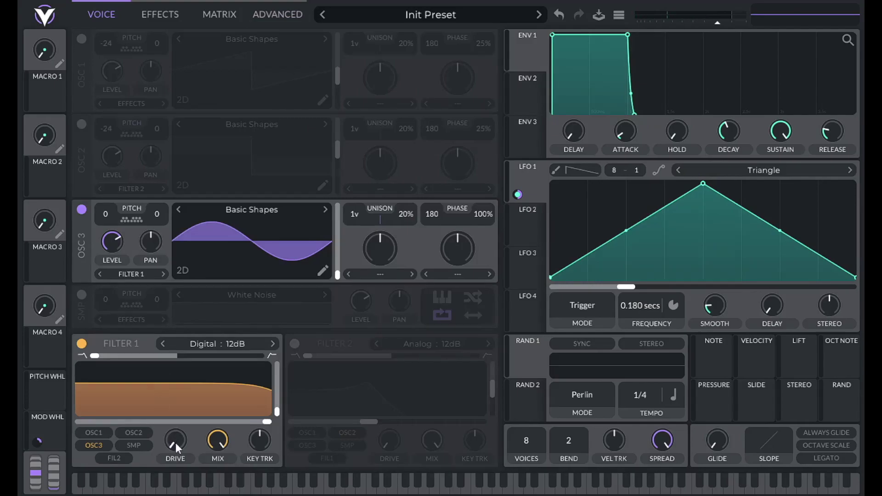
drag(176, 442, 178, 411)
click(278, 19)
key(a)
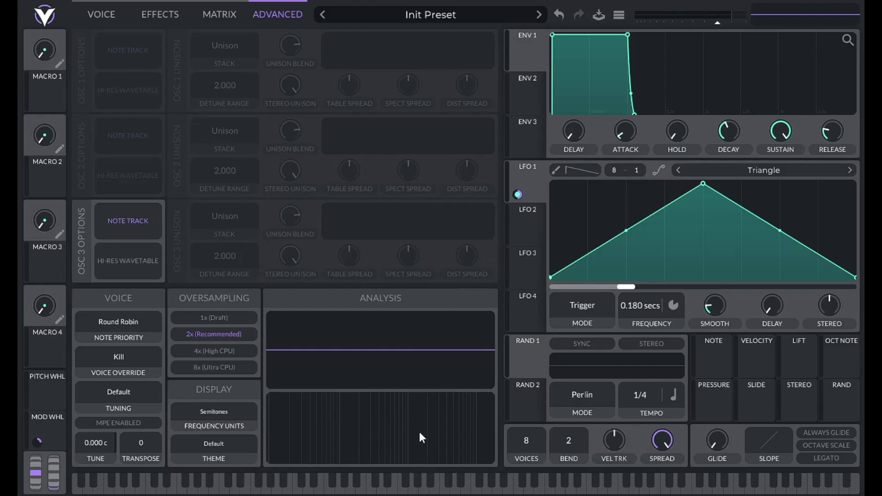
click(103, 14)
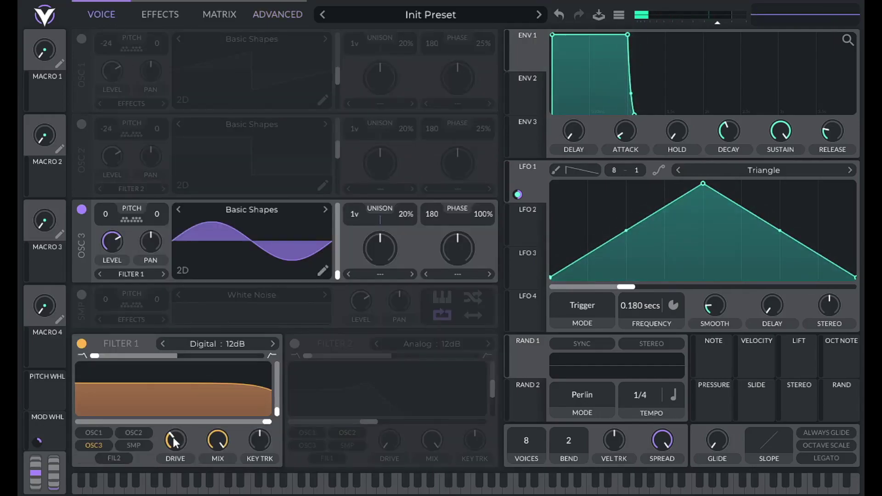
- Reset Filter 1's drive to 0 dB, then turn OSC 3's level up near maximum
click(252, 14)
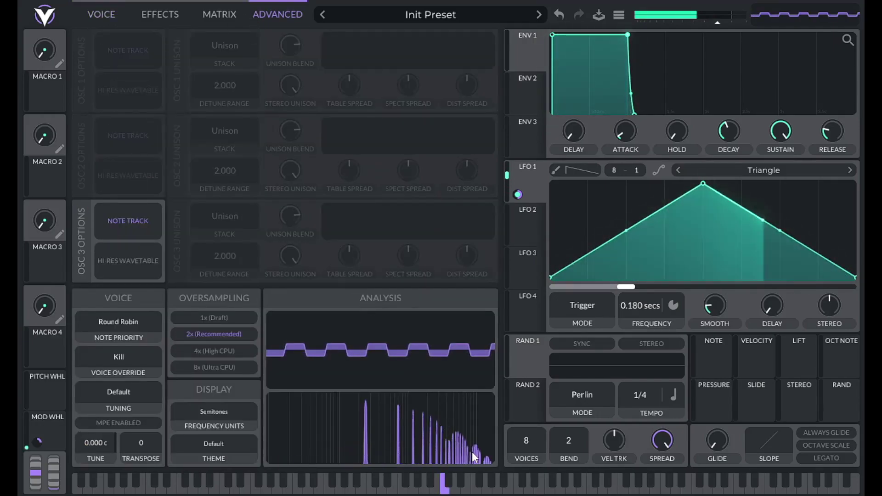
click(102, 16)
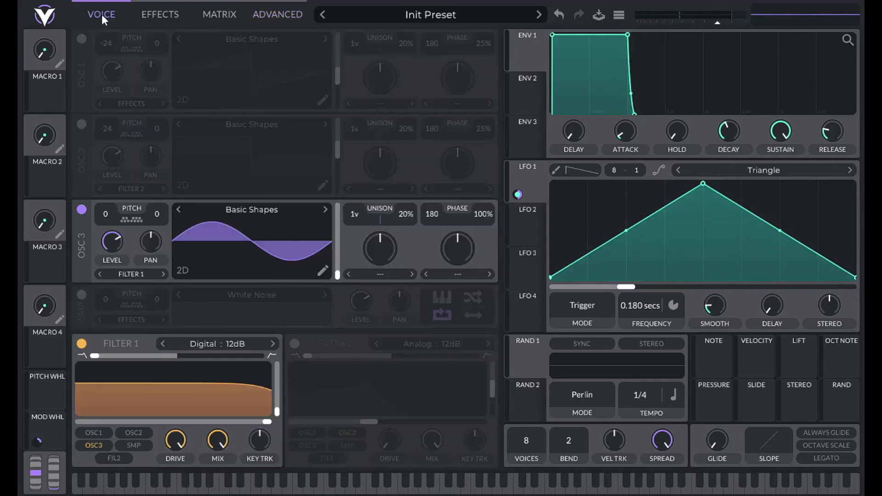
double_click(176, 440)
drag(110, 247, 134, 89)
click(274, 19)
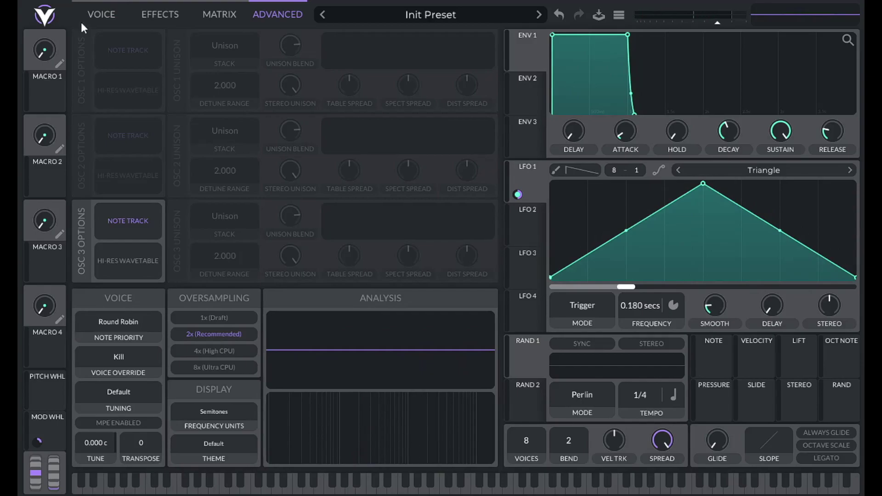
click(100, 12)
drag(112, 240, 116, 255)
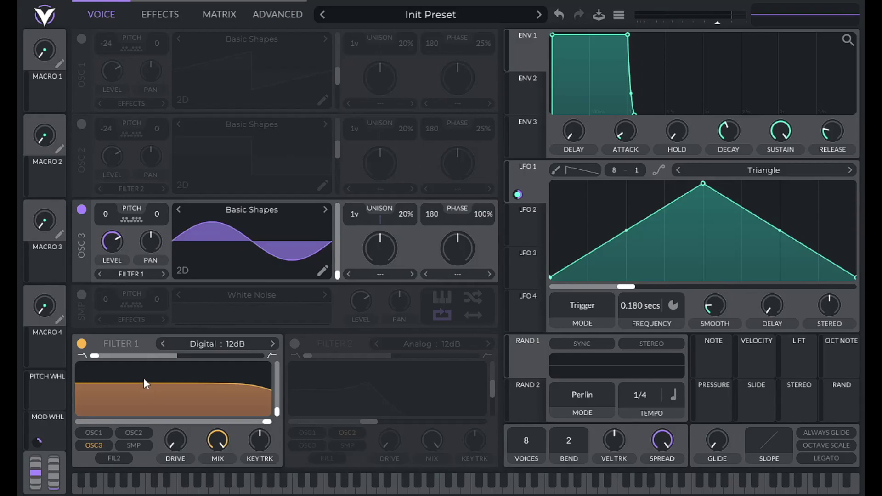
click(206, 347)
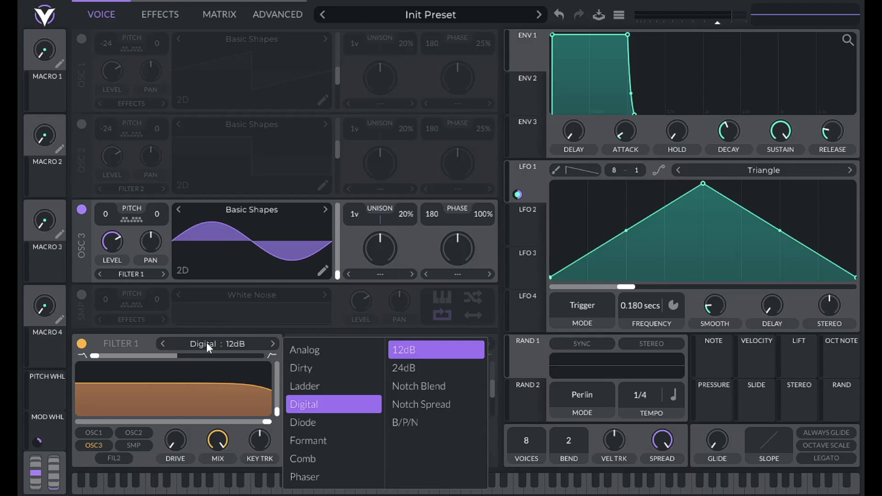
- Select envelope 2 in the envelope editor
click(540, 102)
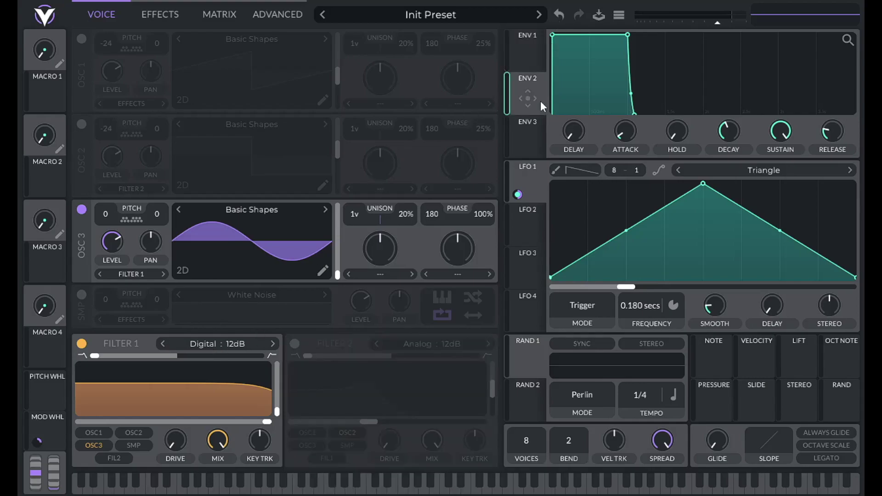